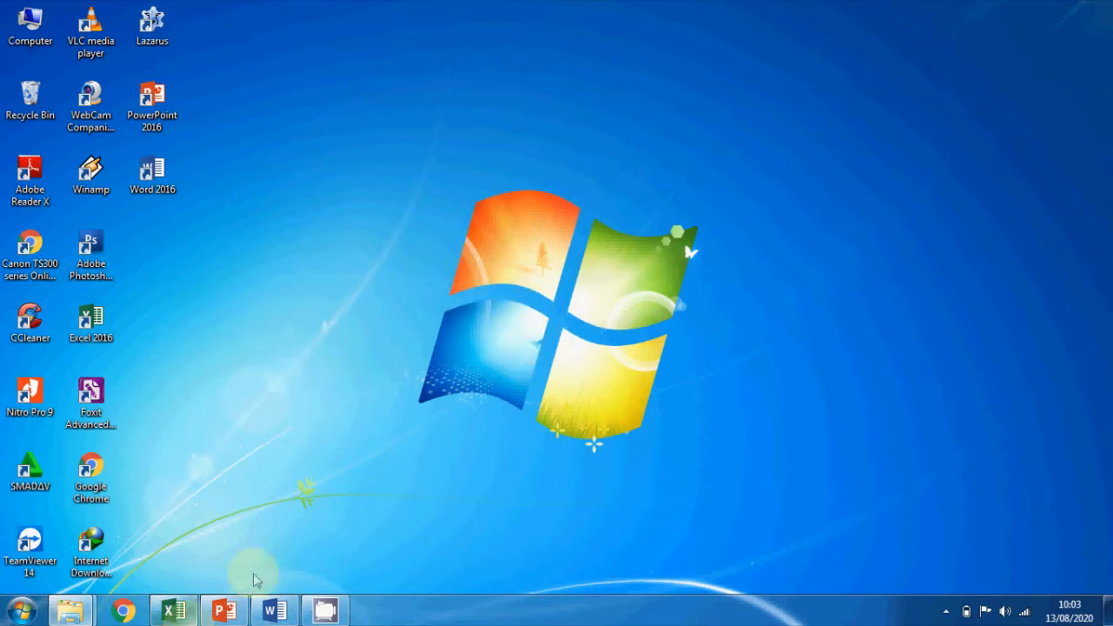
- Review the VERIFIKASI BIODATA SISWA template in Word and the matching student data table in Excel, minimizing each window
click(277, 602)
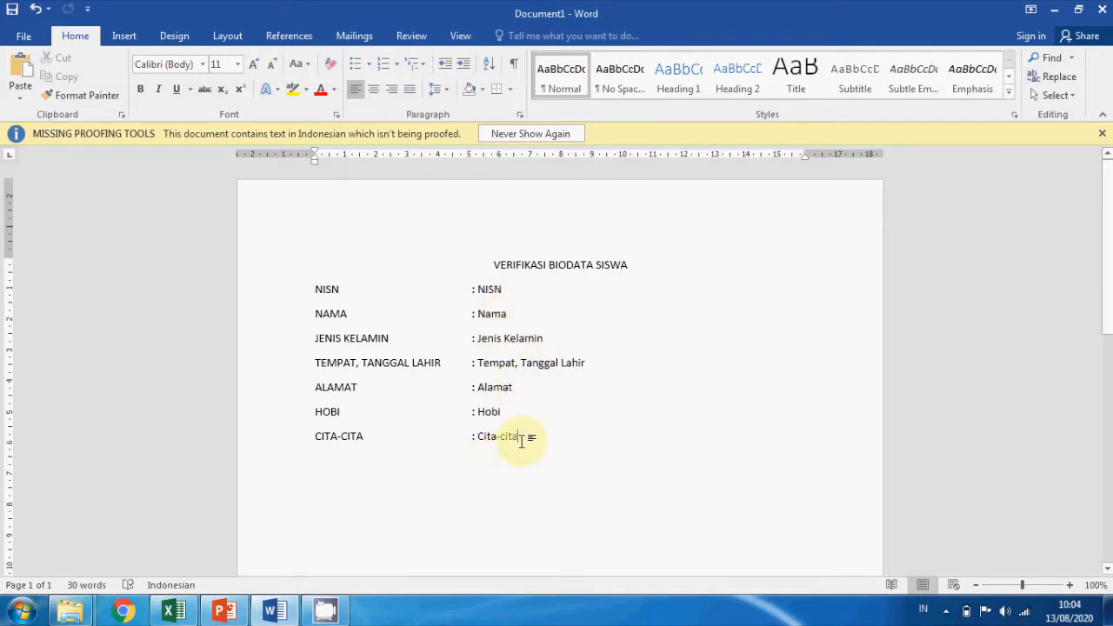
click(1055, 12)
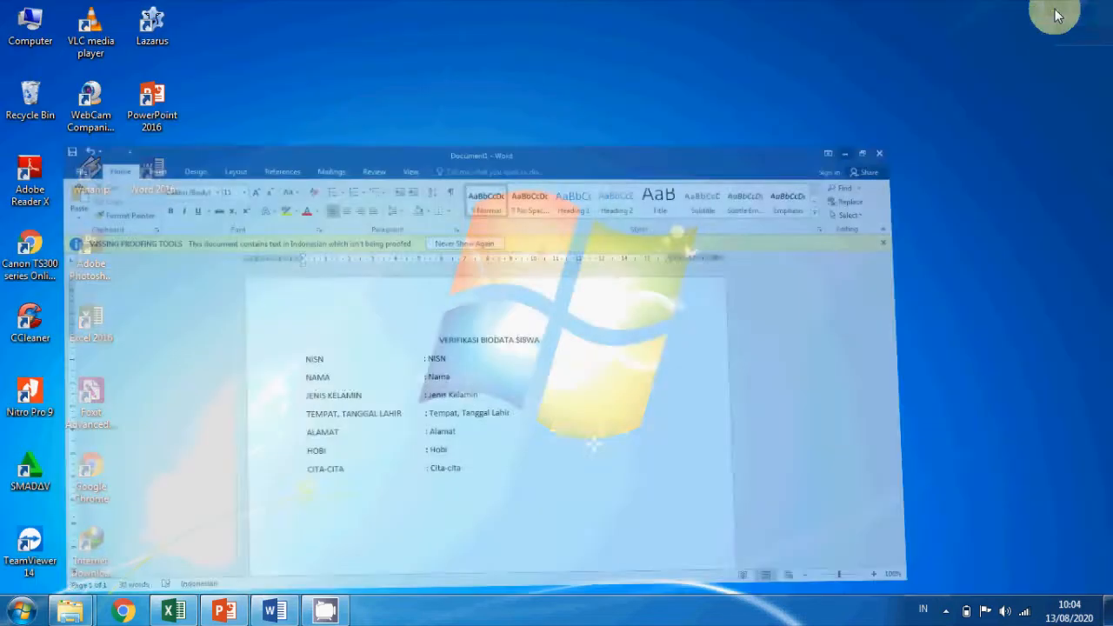
click(171, 609)
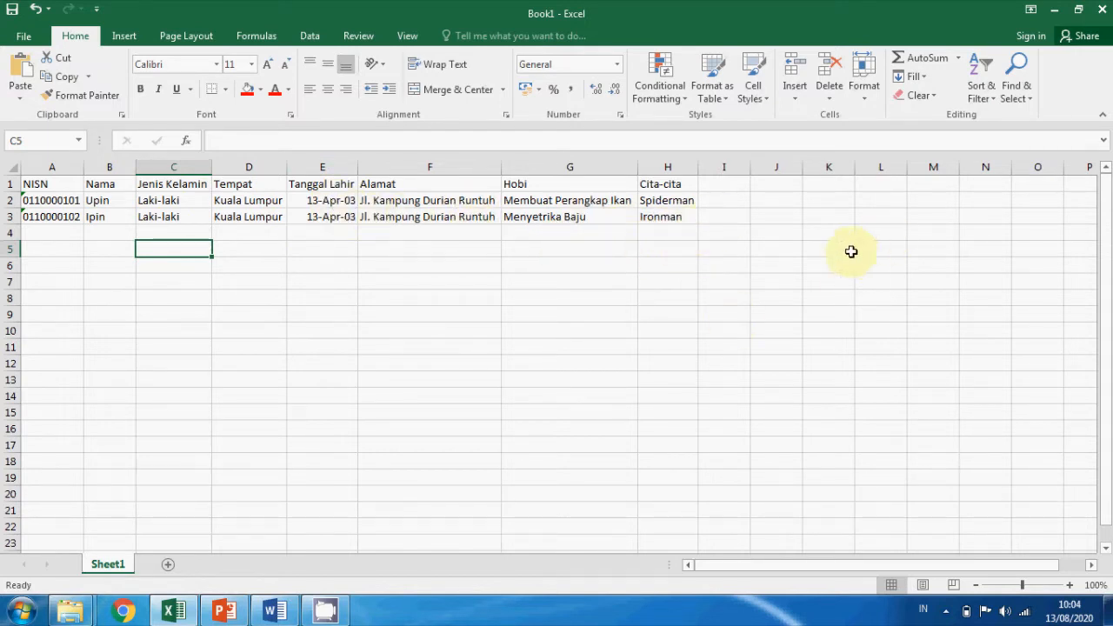
click(1054, 10)
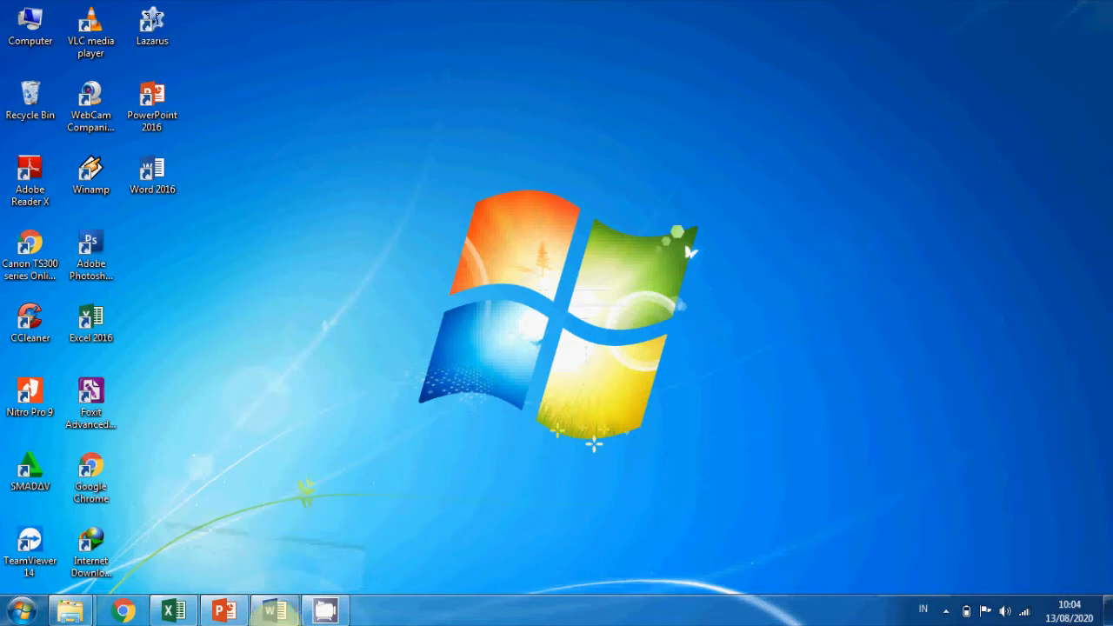
mouse_move(275, 612)
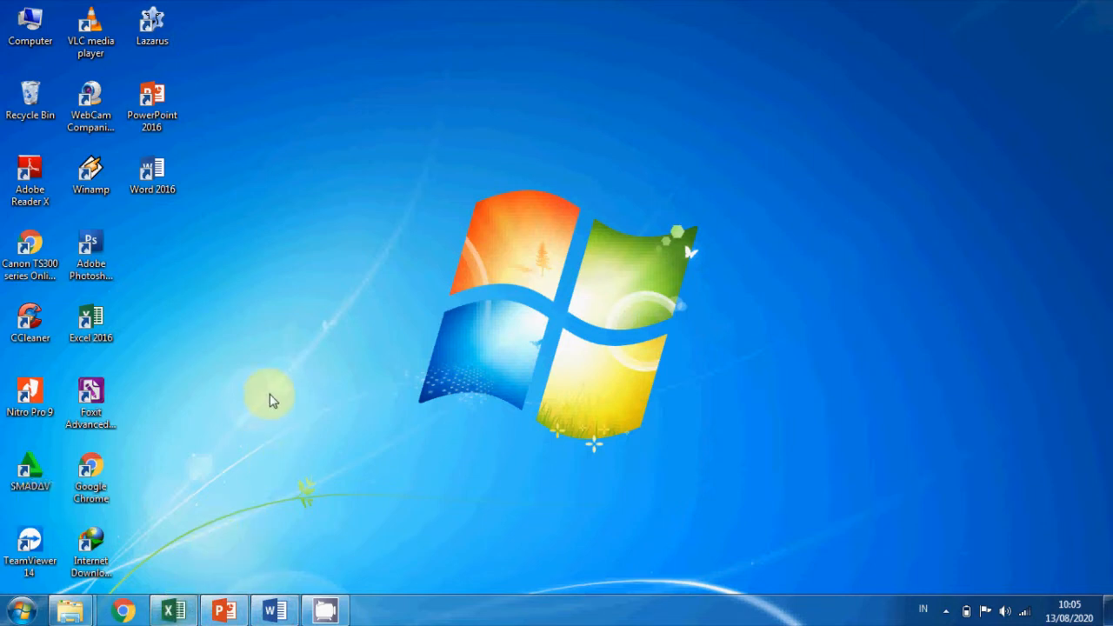
mouse_move(174, 611)
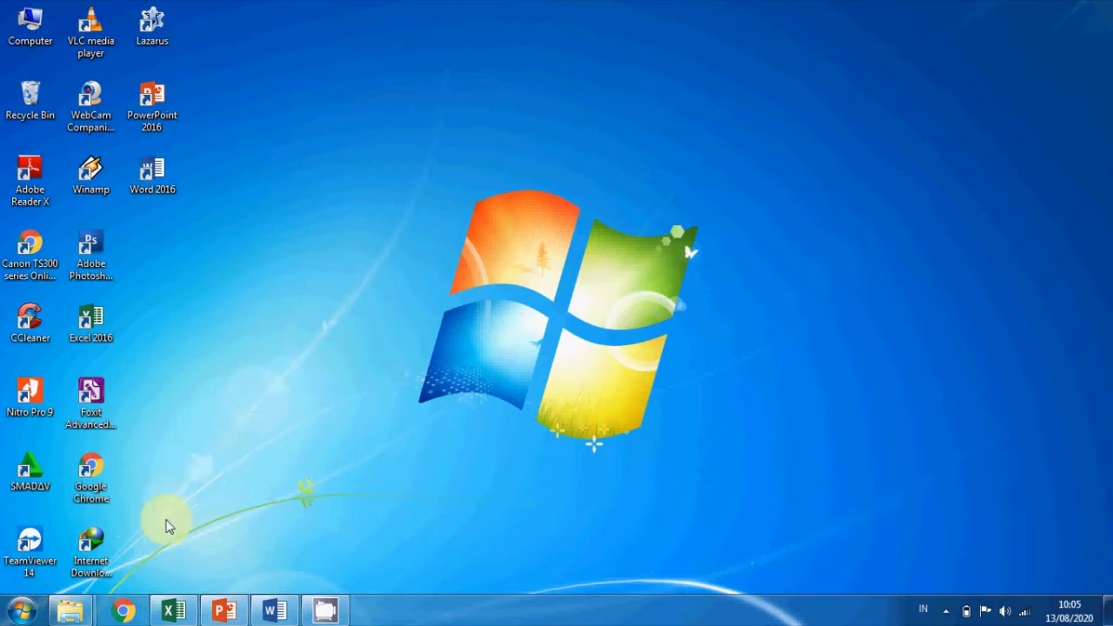
- Switch to Chrome and look up gmail to reach the Google account sign-in page
click(124, 611)
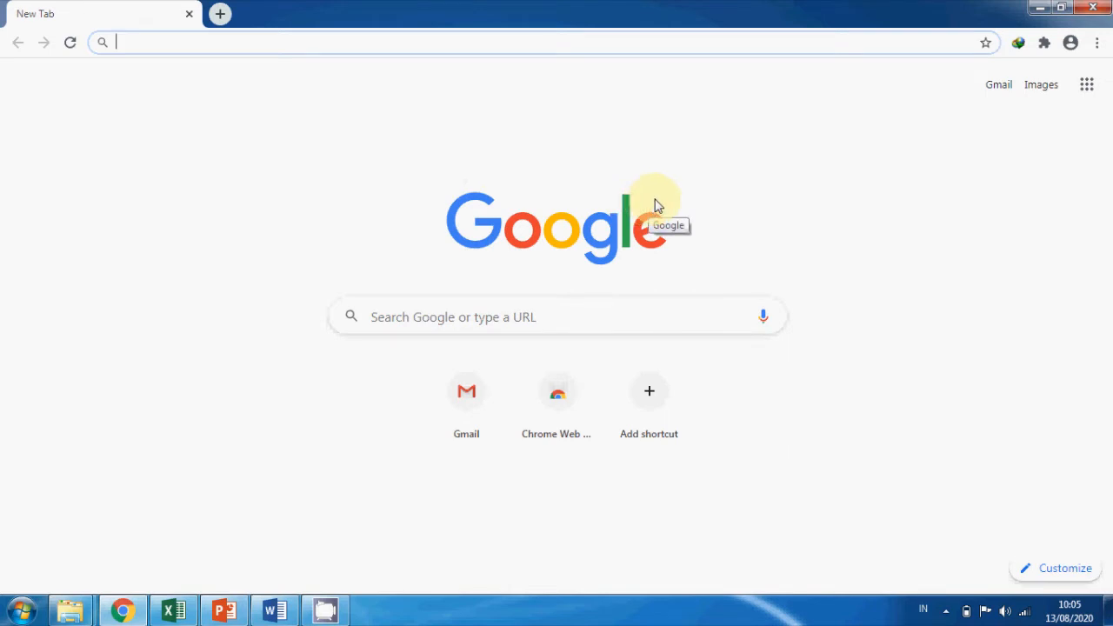
click(135, 47)
text(gmail)
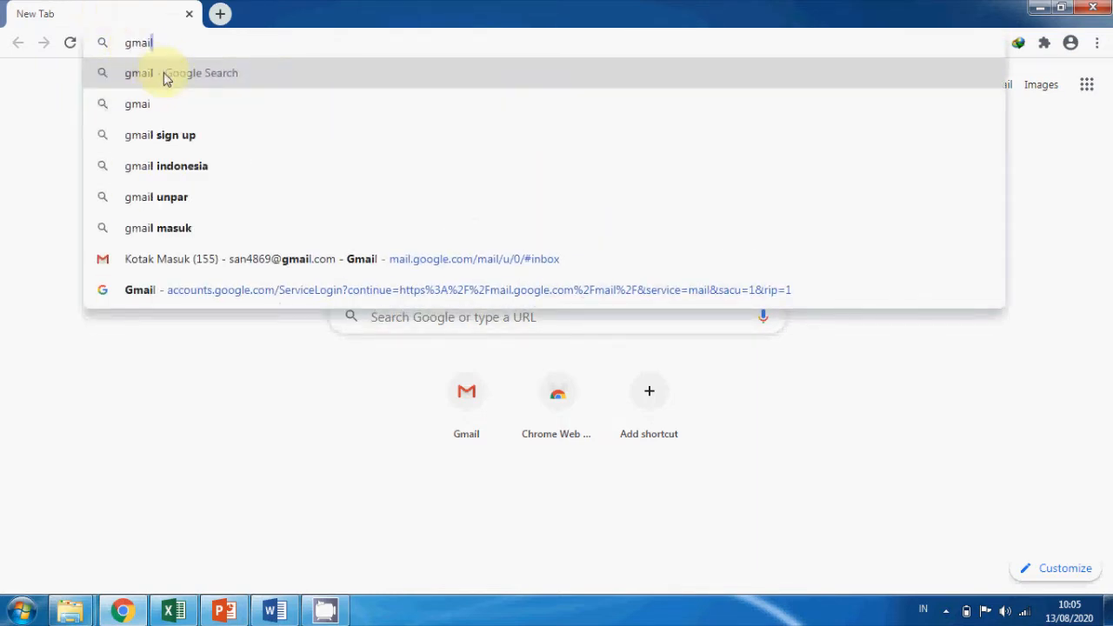
click(163, 73)
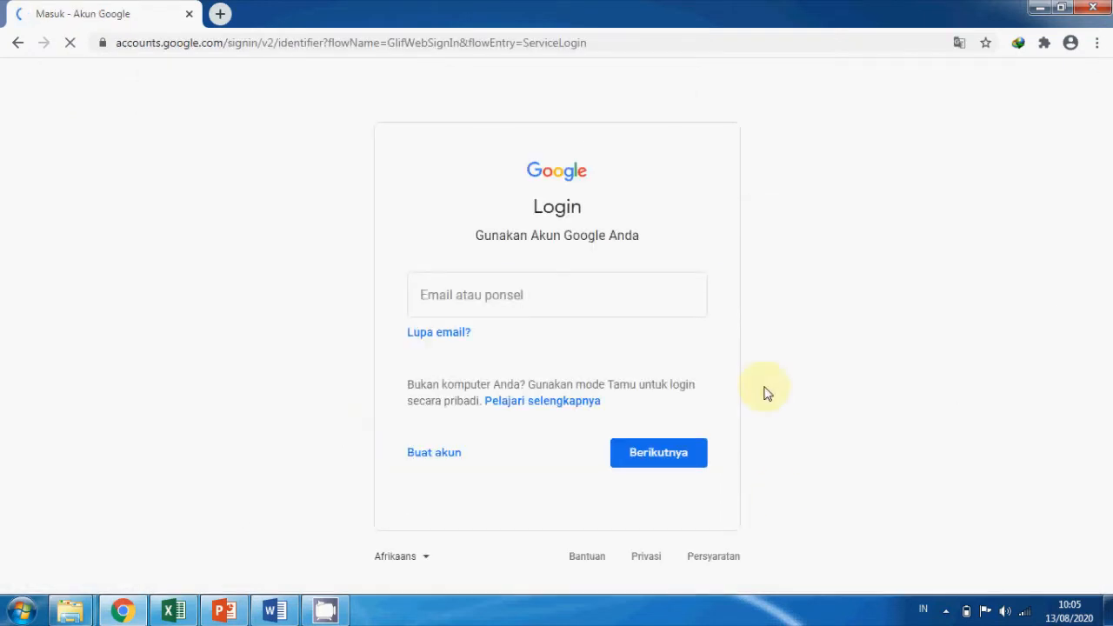
- Sign in to Google with the account e-mail and account password, and dismiss the offer to save the password
click(618, 291)
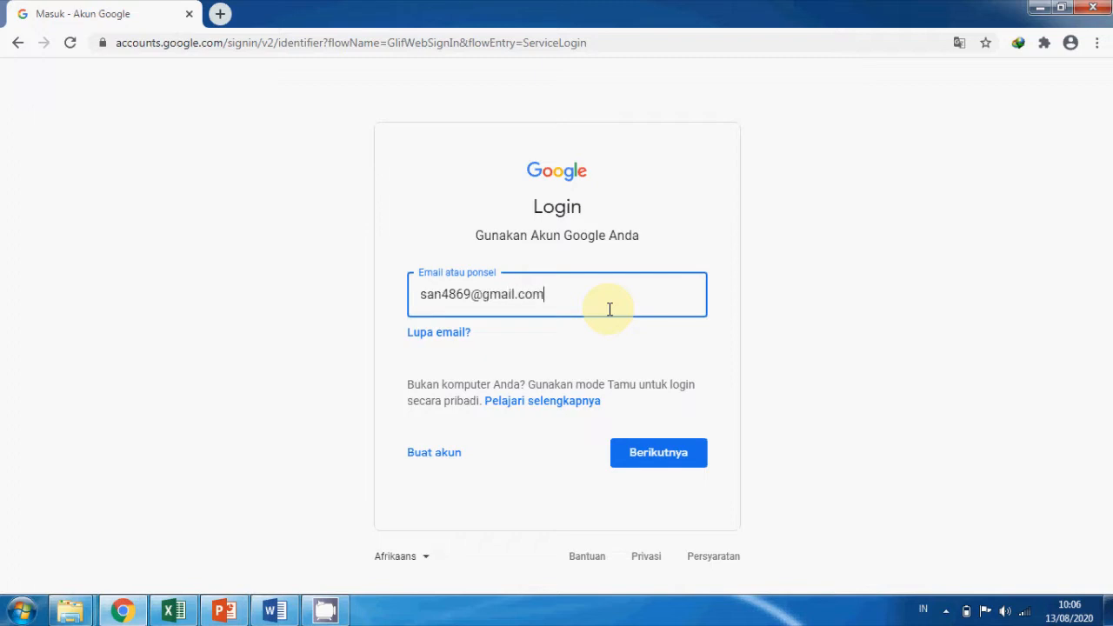
click(703, 461)
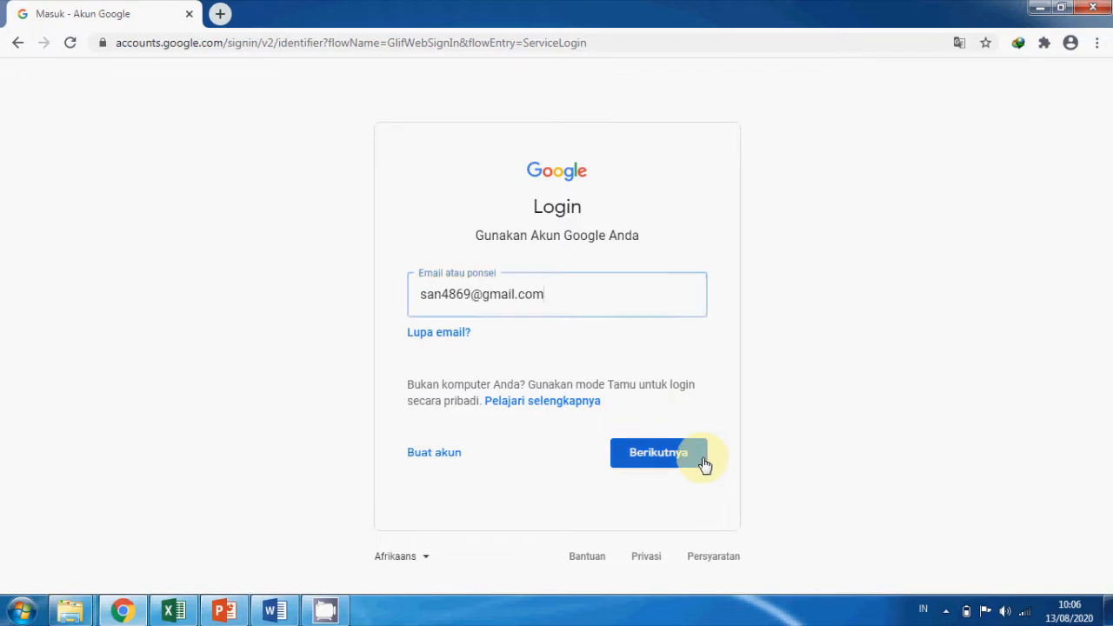
click(547, 313)
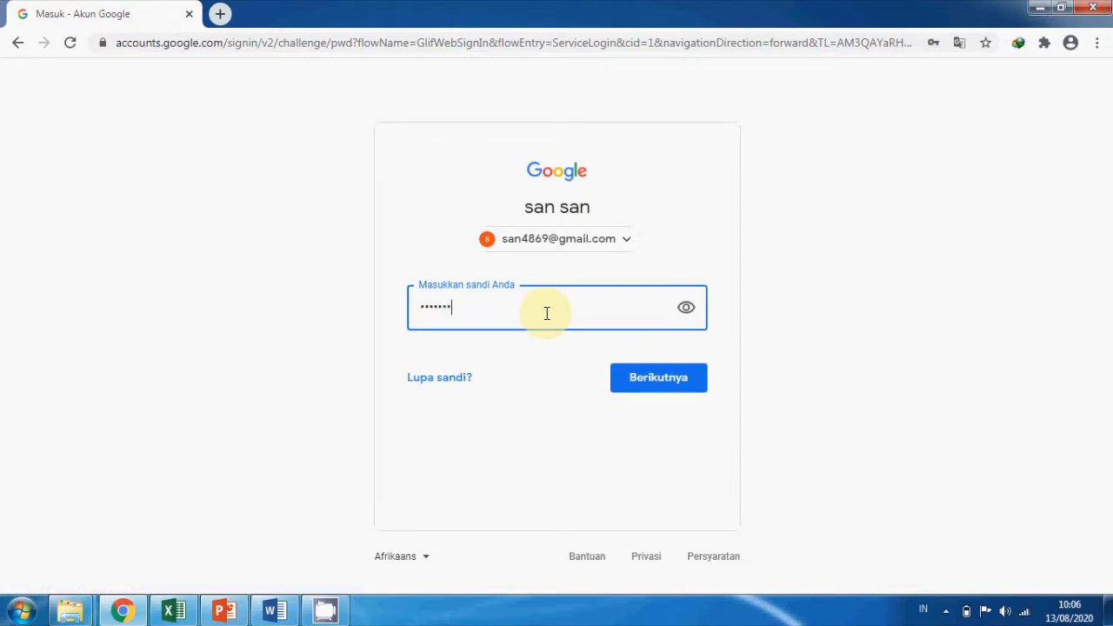
click(655, 380)
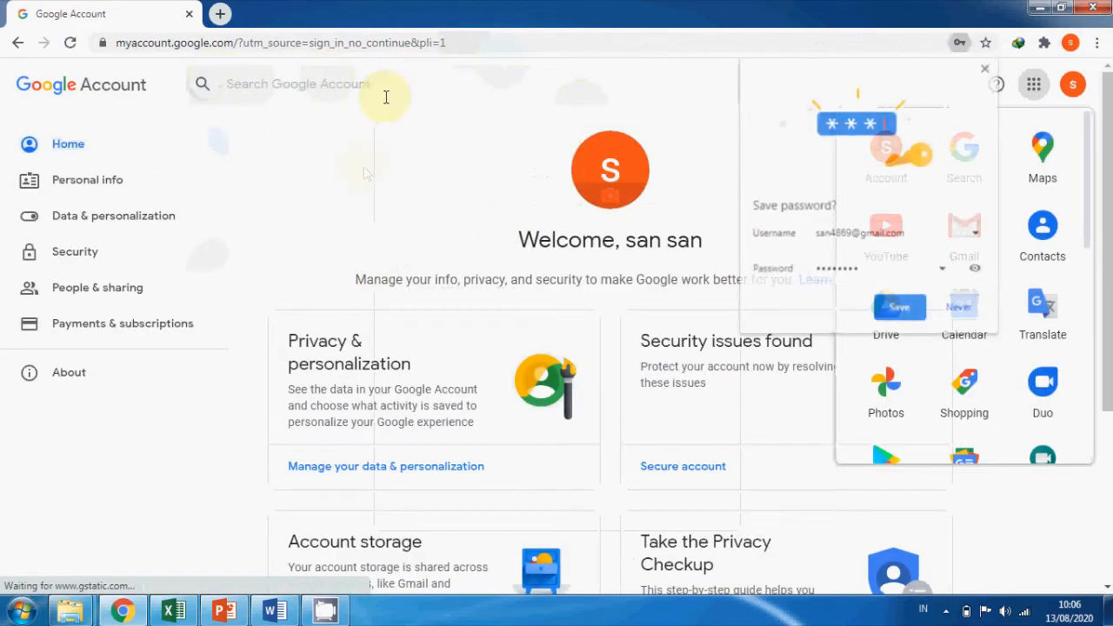
click(983, 68)
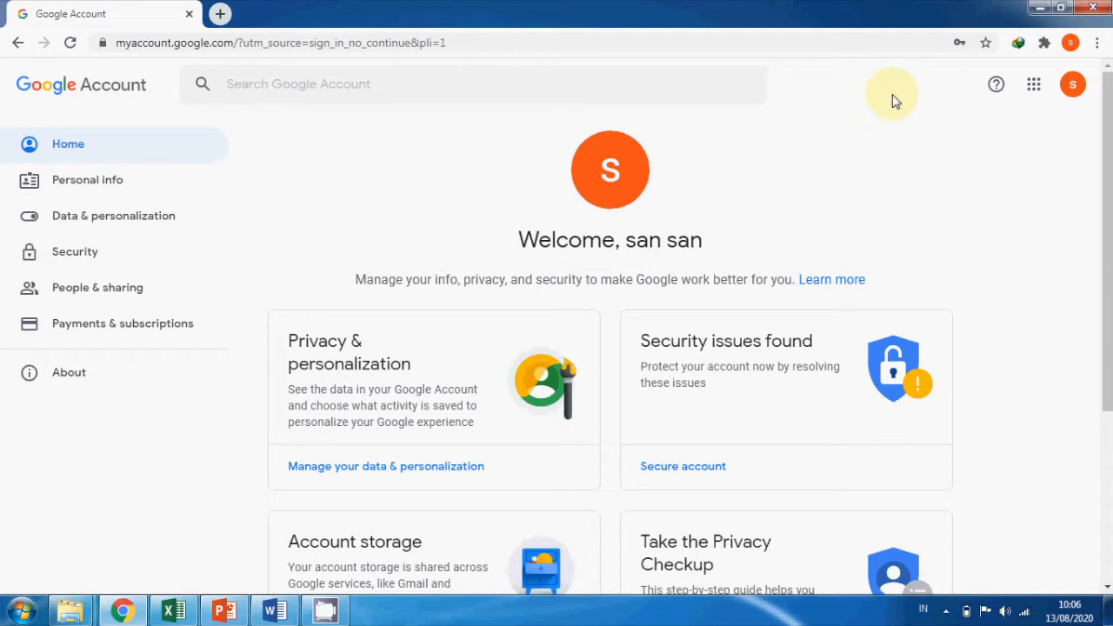
- Open Google Drive from the Google apps available to the signed-in account
click(1035, 86)
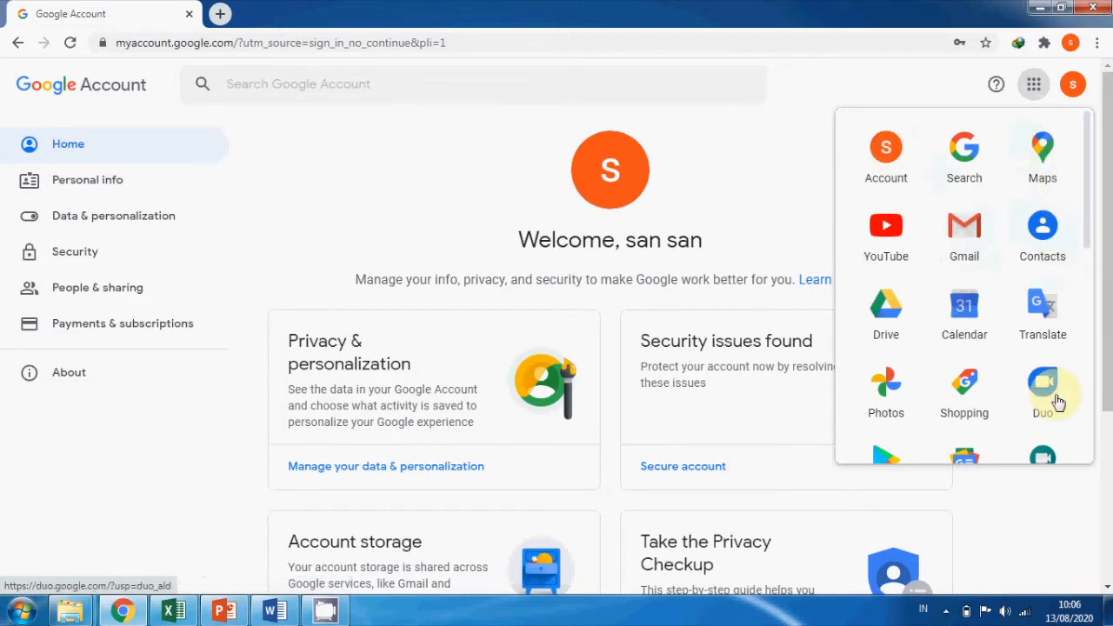
scroll(1043, 385, down, 3)
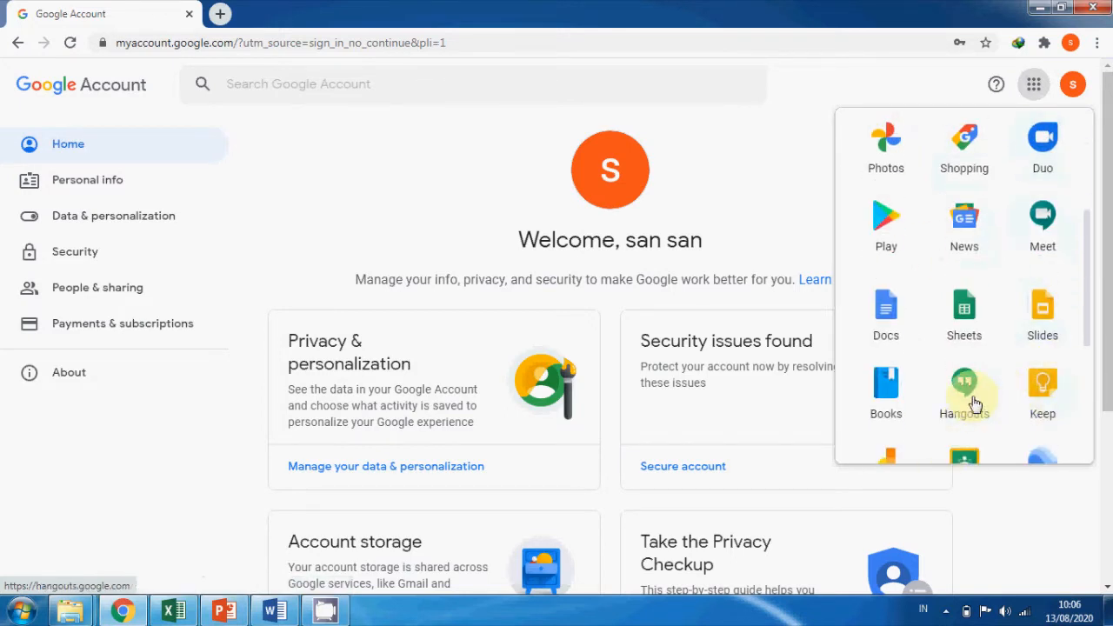
scroll(970, 397, up, 1)
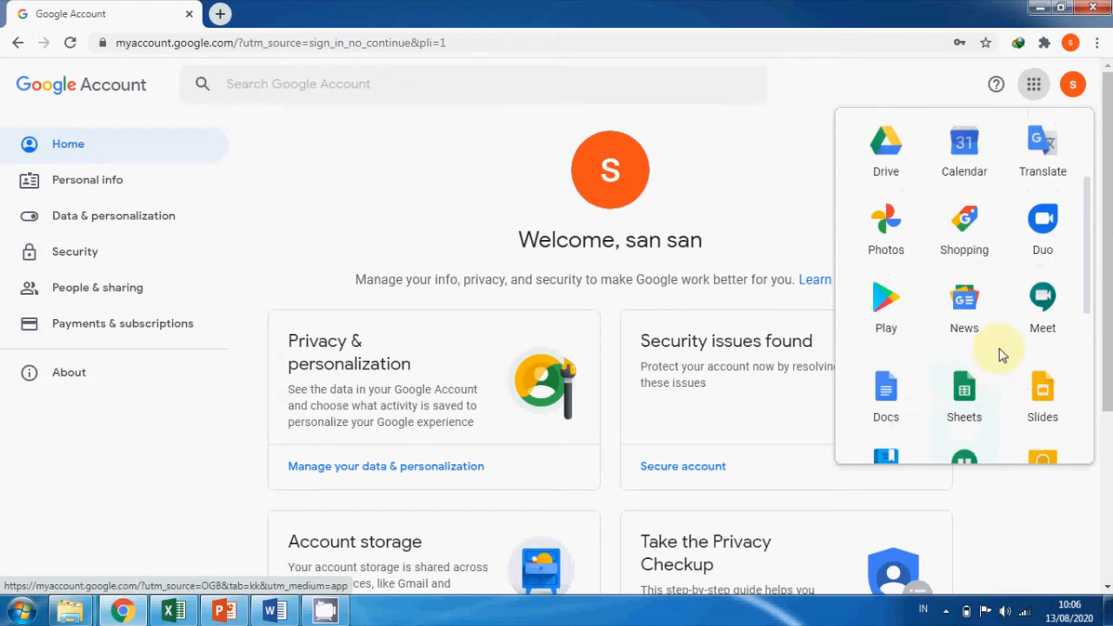
scroll(1031, 315, up, 2)
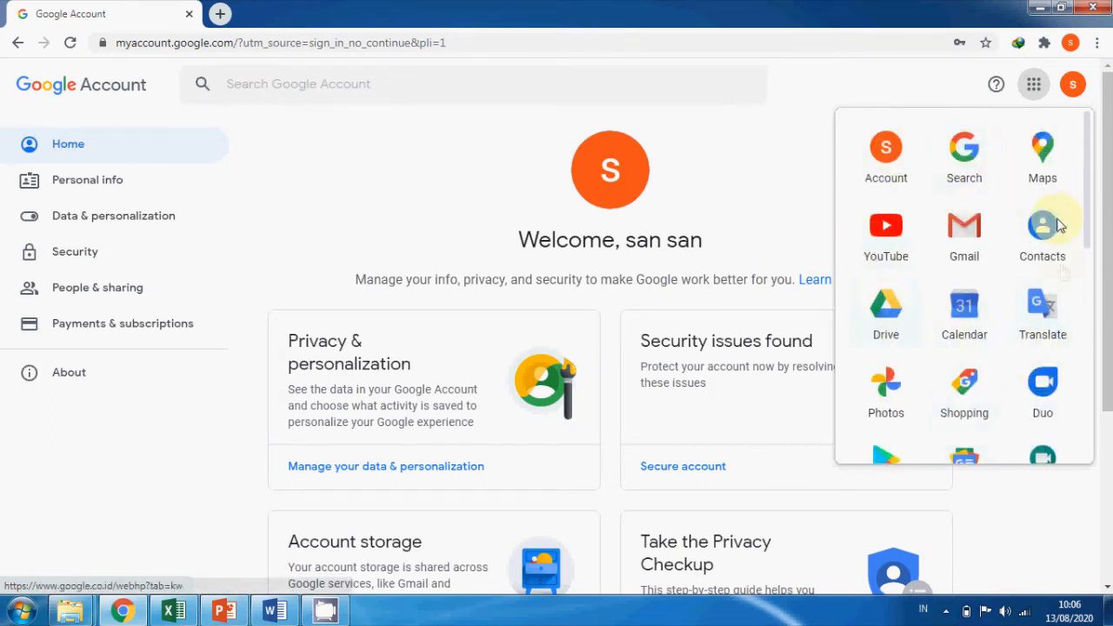
click(889, 313)
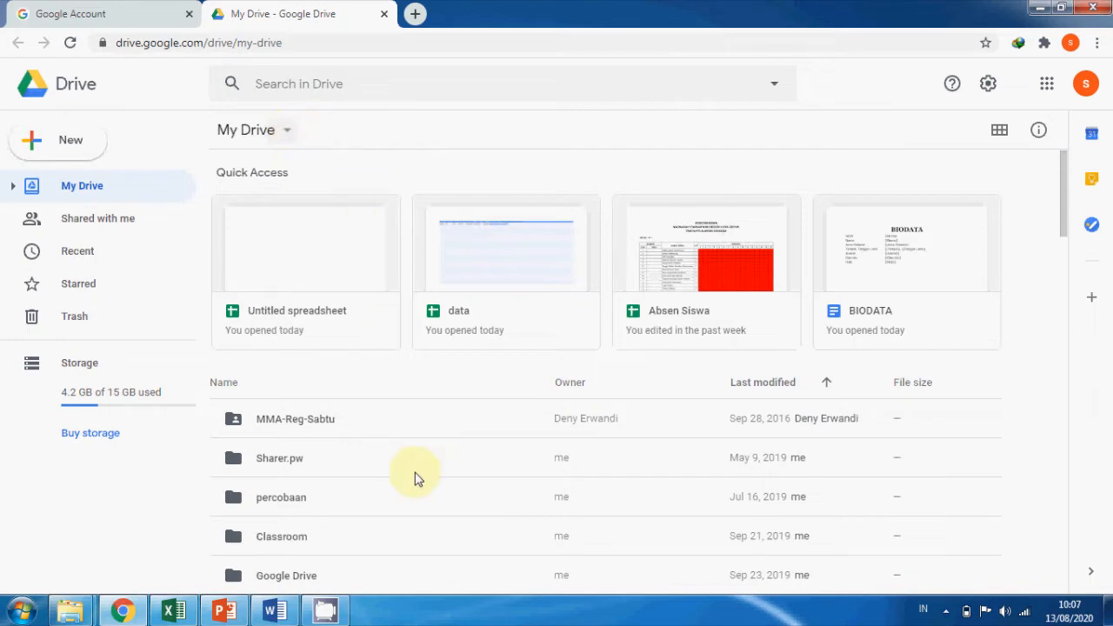
- Create a new folder named "mail merge" in My Drive
scroll(415, 478, down, 3)
scroll(409, 484, up, 4)
scroll(413, 487, down, 5)
scroll(413, 487, up, 4)
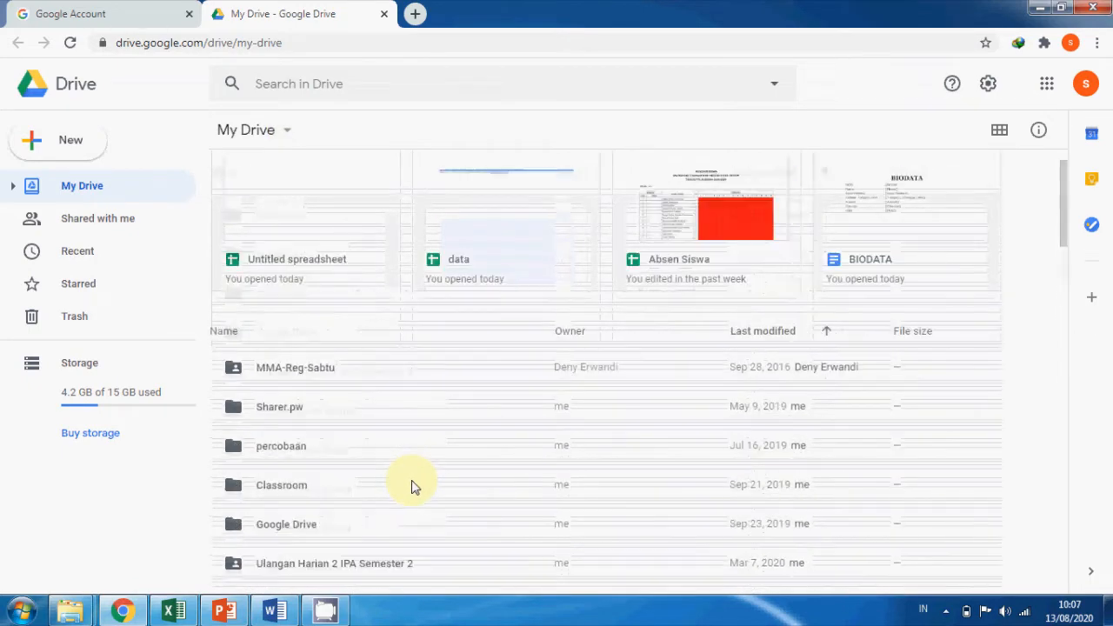
scroll(413, 485, up, 3)
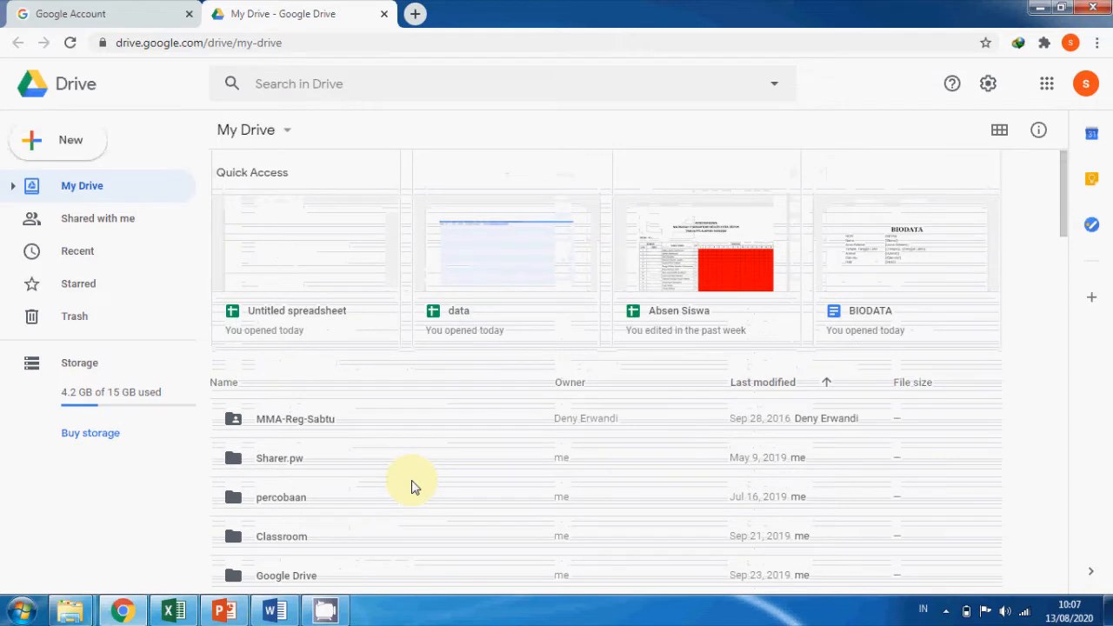
click(282, 131)
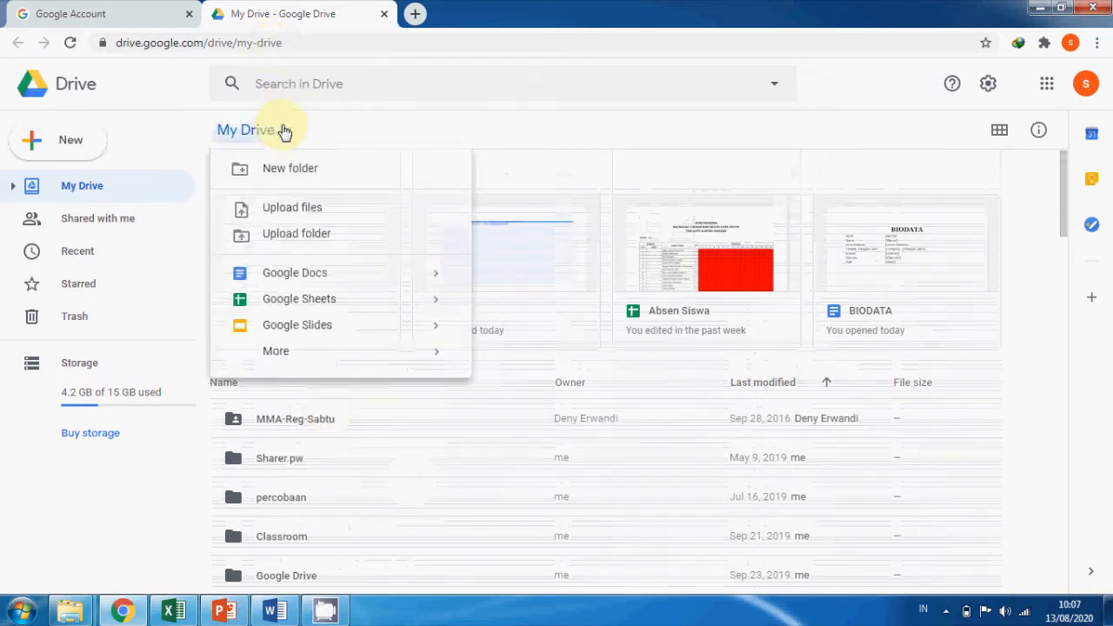
click(307, 179)
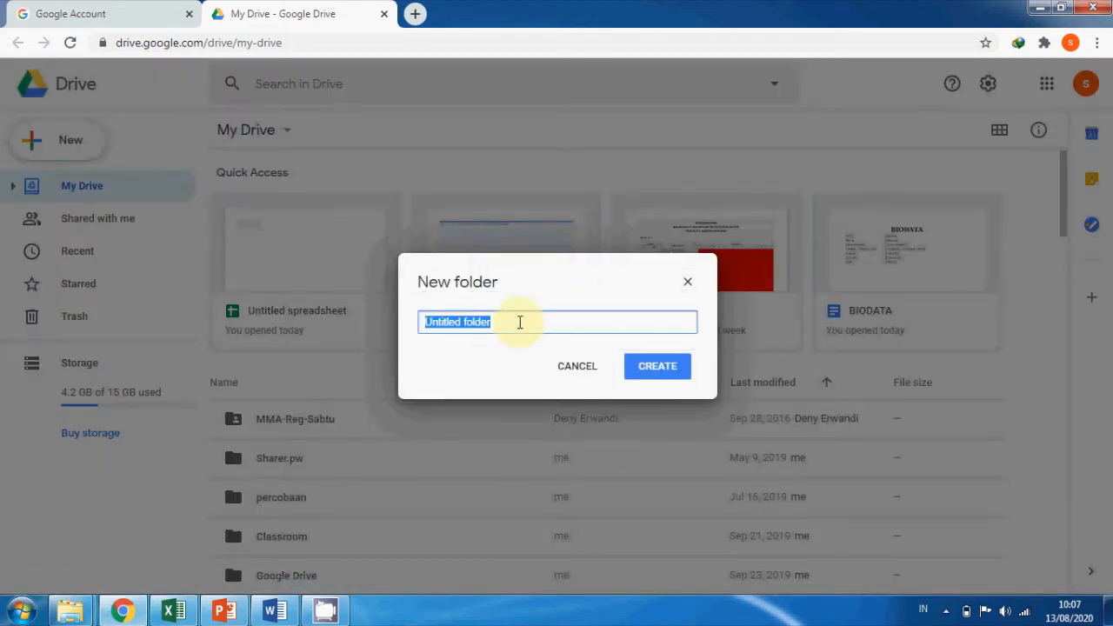
text(mail merge)
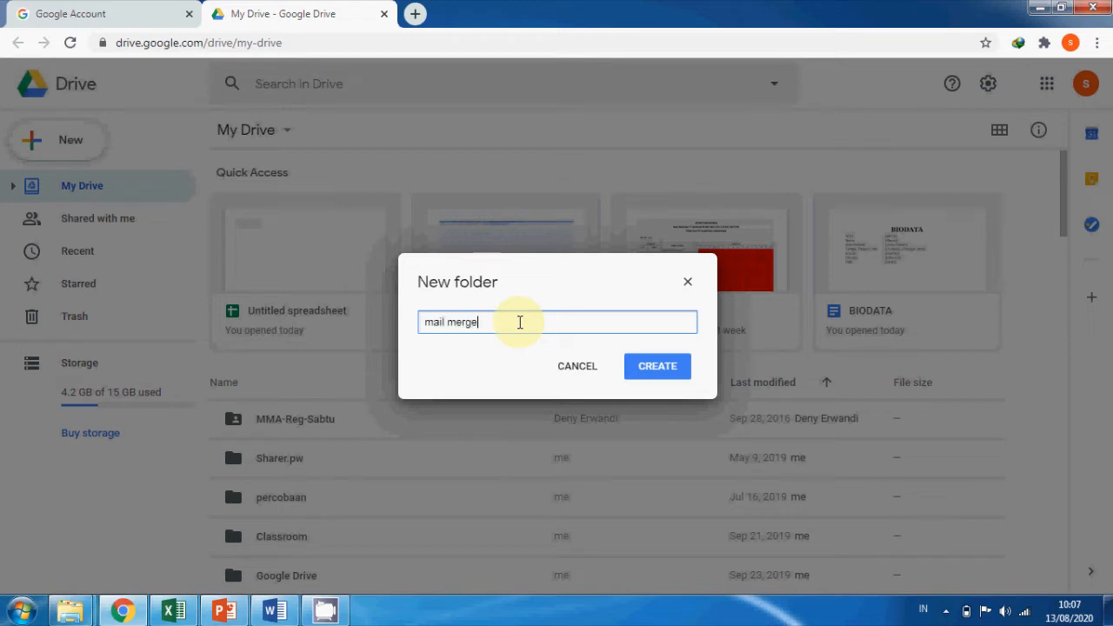
click(661, 374)
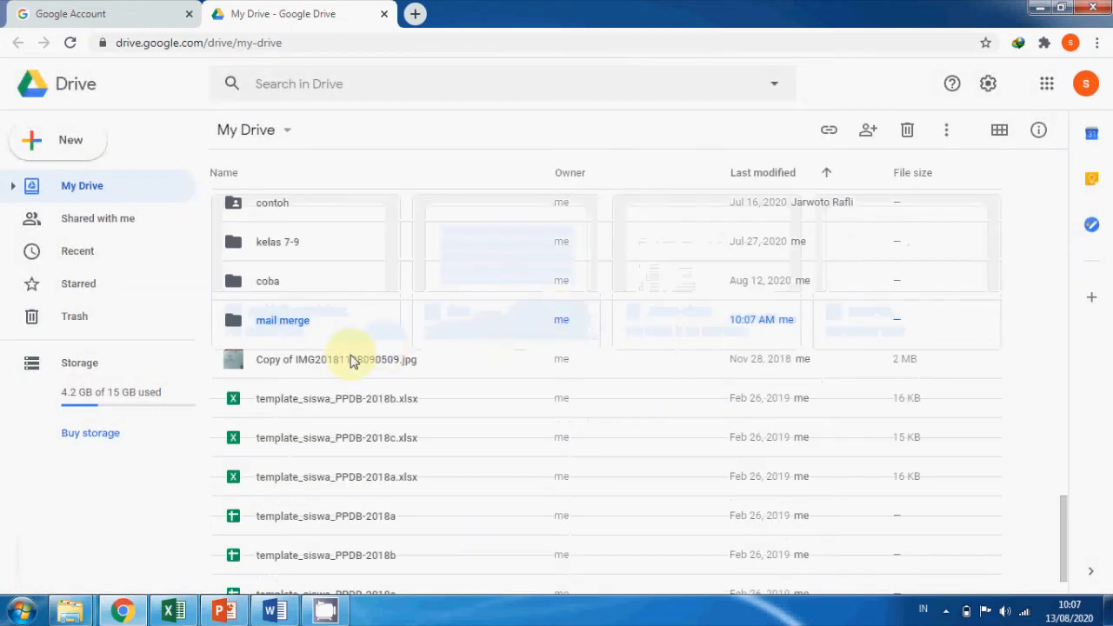
- Open the mail merge folder and create a blank Google Sheets spreadsheet in it
double_click(288, 322)
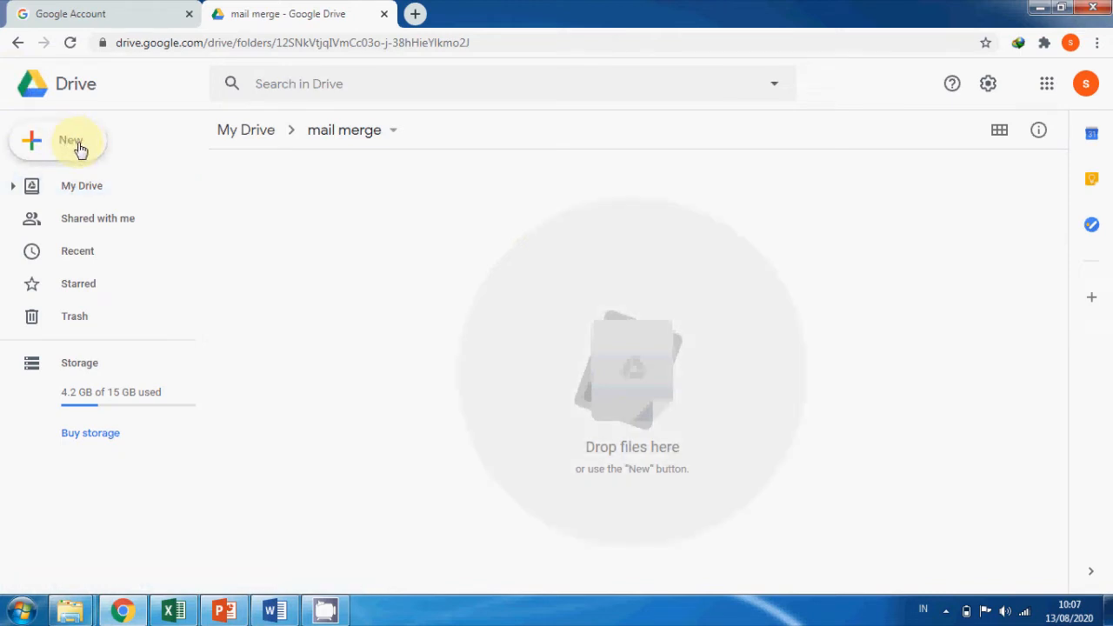
click(79, 150)
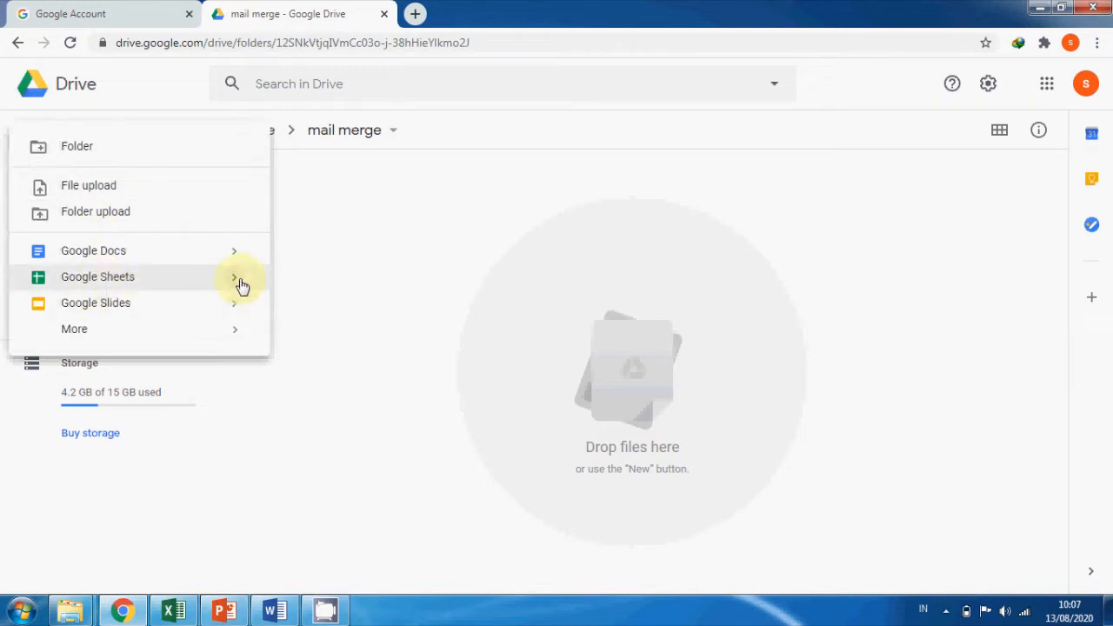
mouse_move(240, 284)
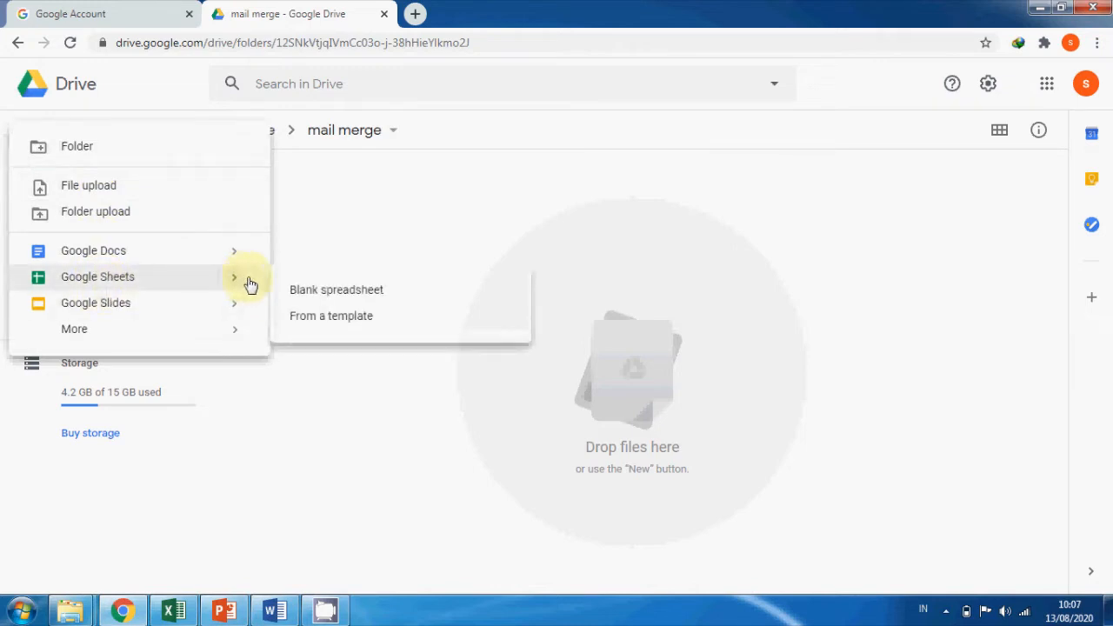
click(330, 297)
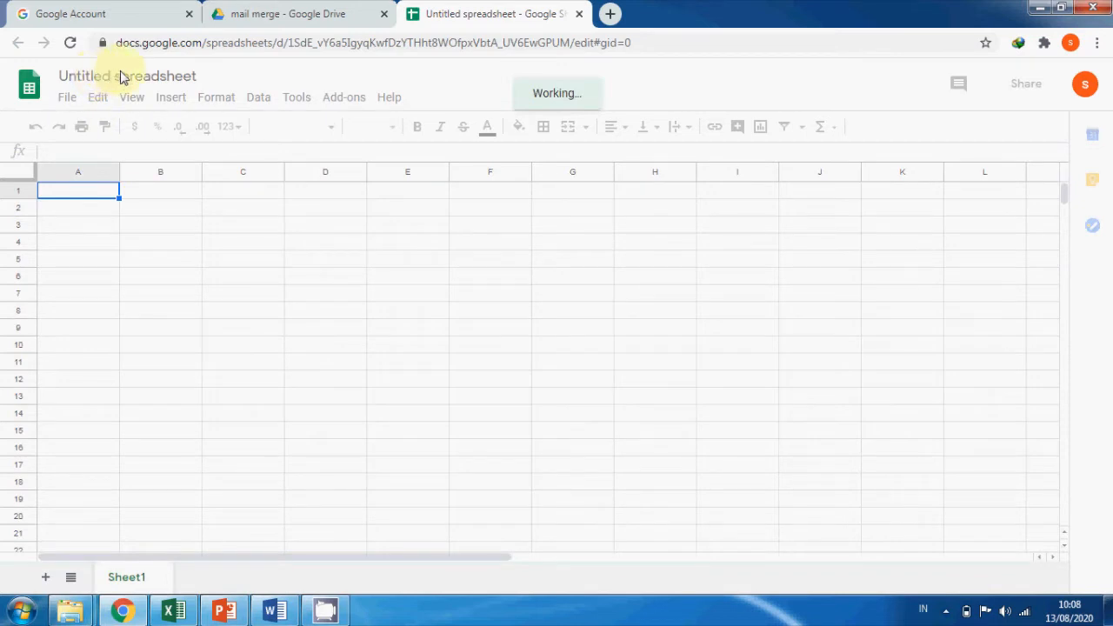
- Rename the untitled spreadsheet as "source data" and select cell A1
click(94, 75)
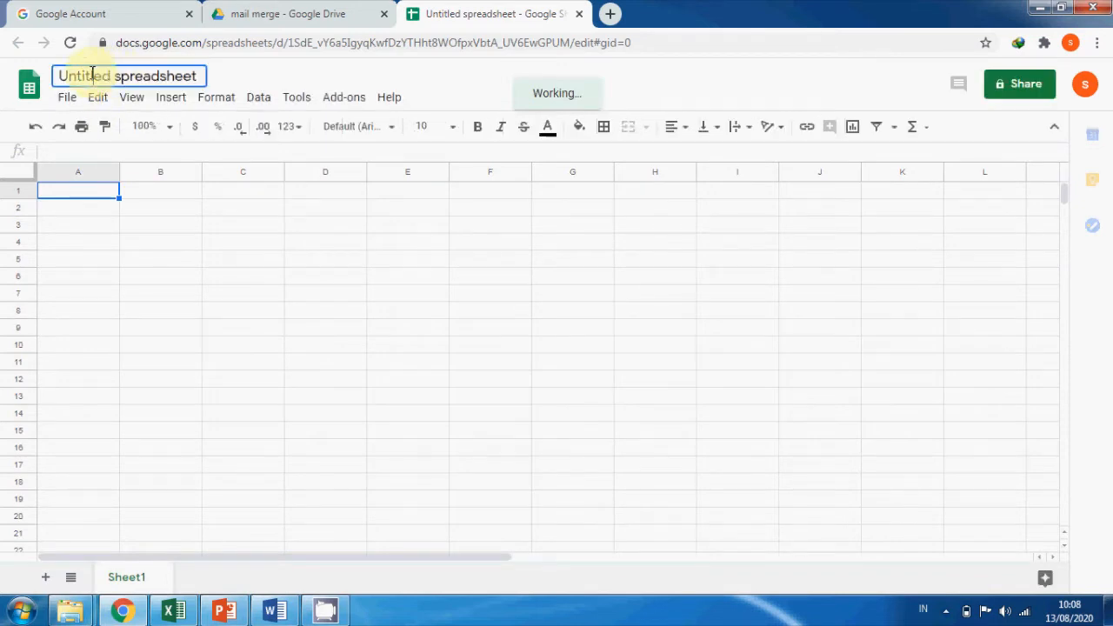
click(199, 73)
drag(199, 76, 51, 75)
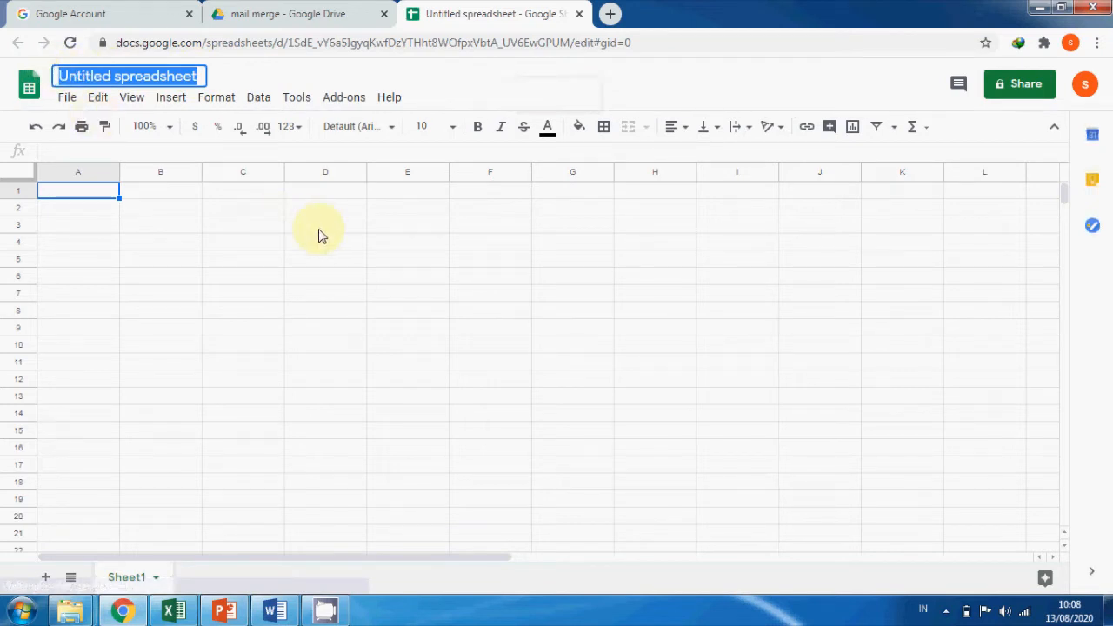
text(source)
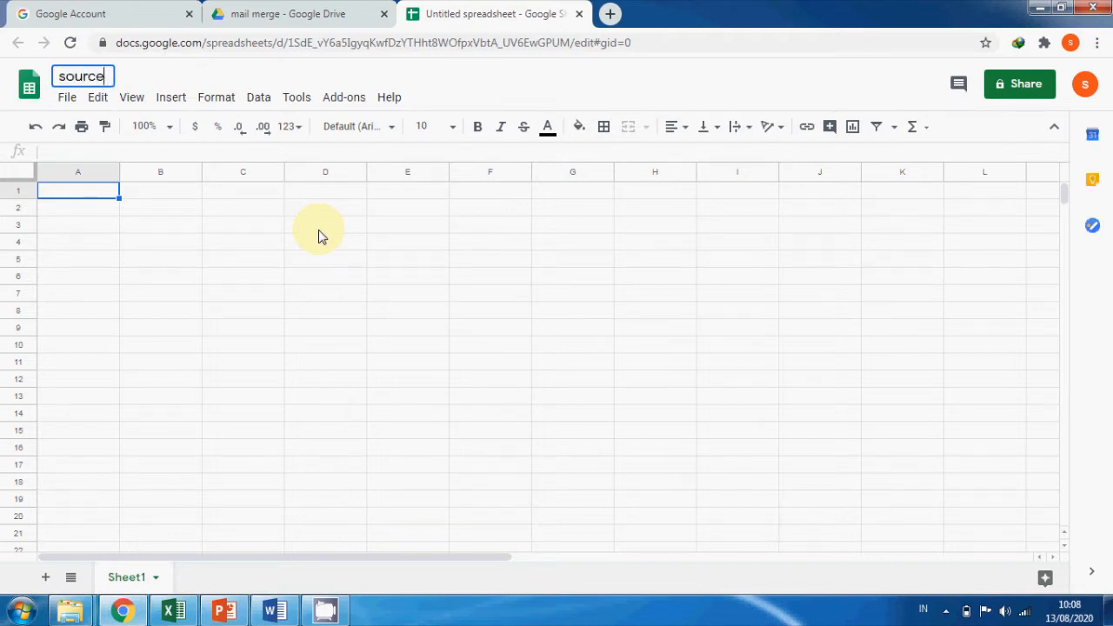
text( data)
click(300, 241)
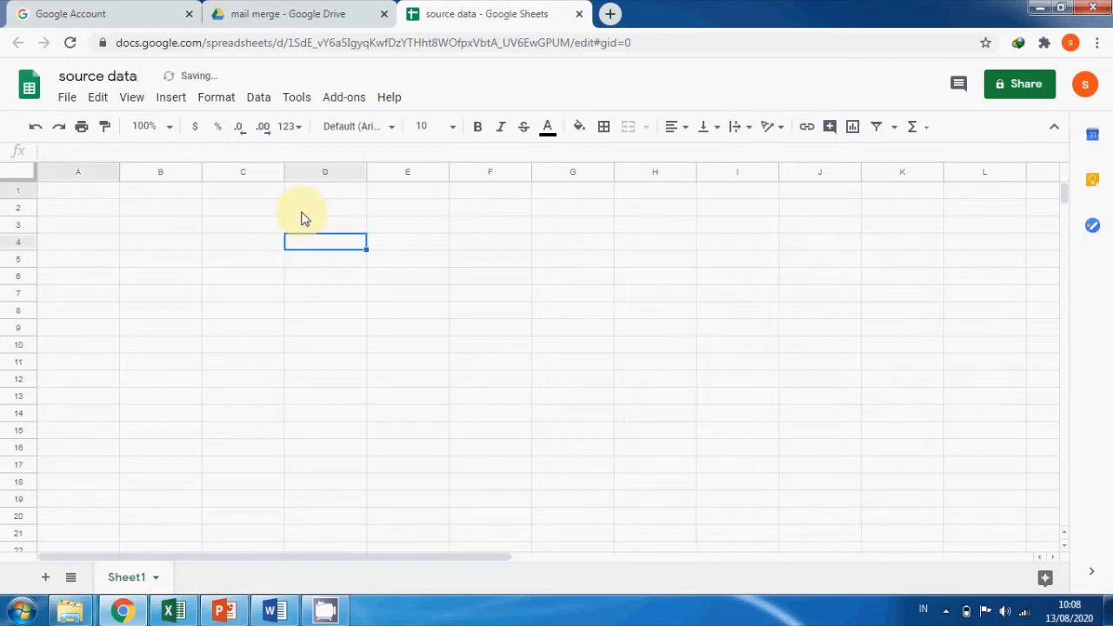
click(91, 173)
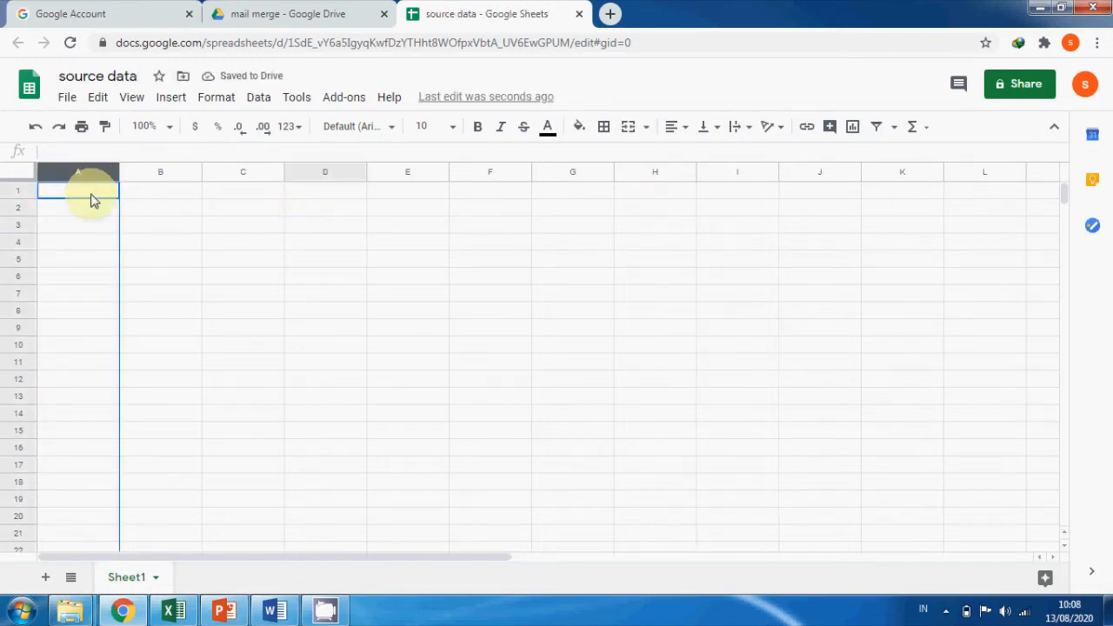
click(91, 198)
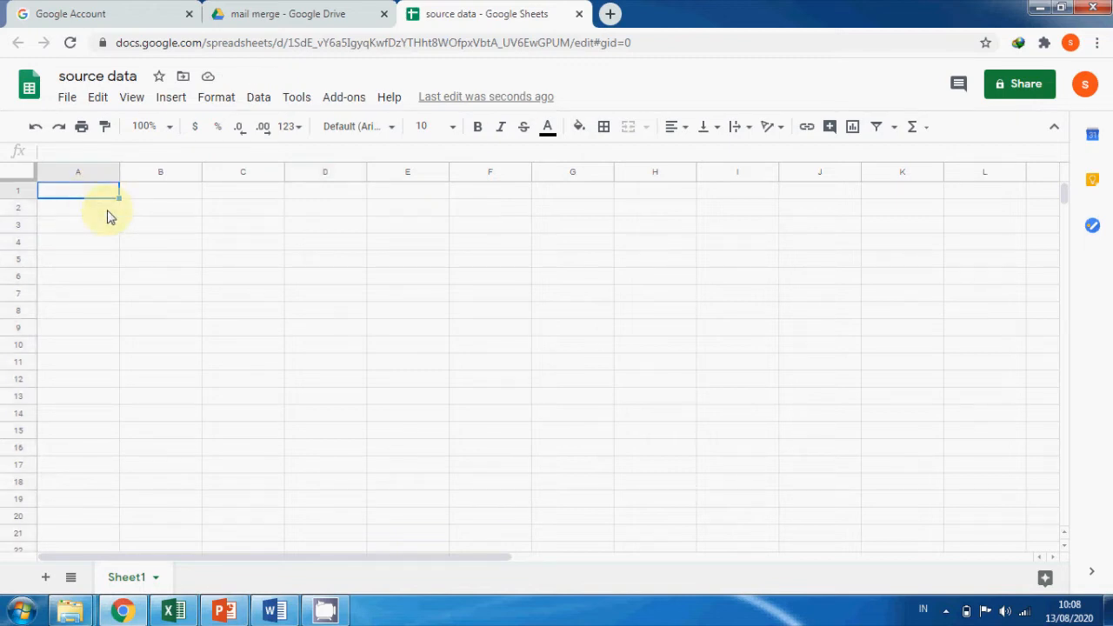
- Enter the column headings "NISN" in cell A1 and "Nama" in cell B1
text(NISN)
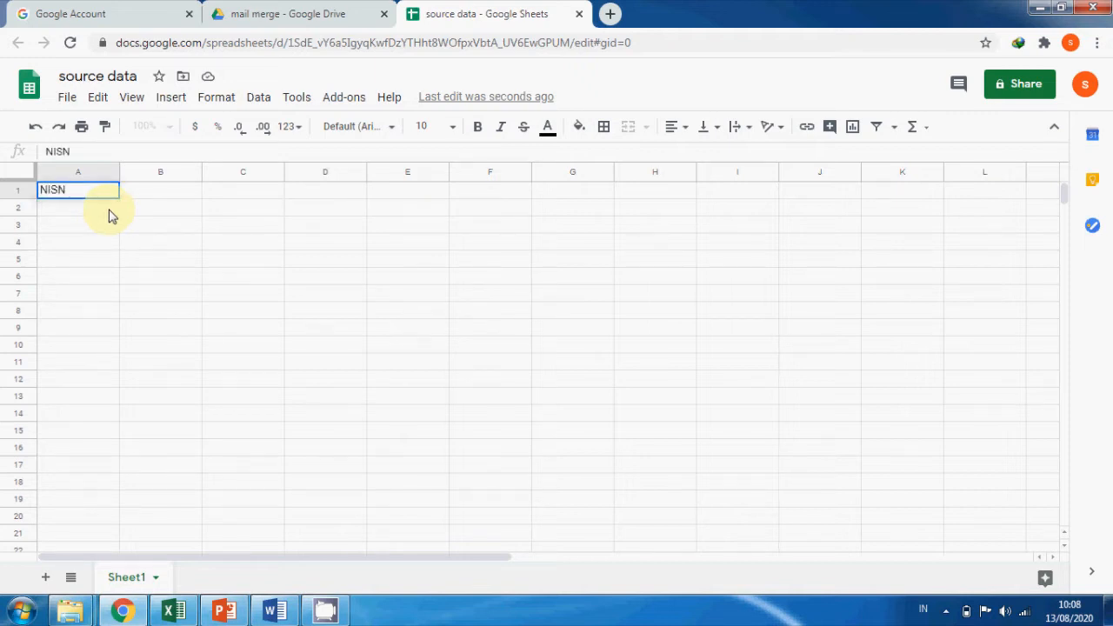
key(Return)
click(161, 196)
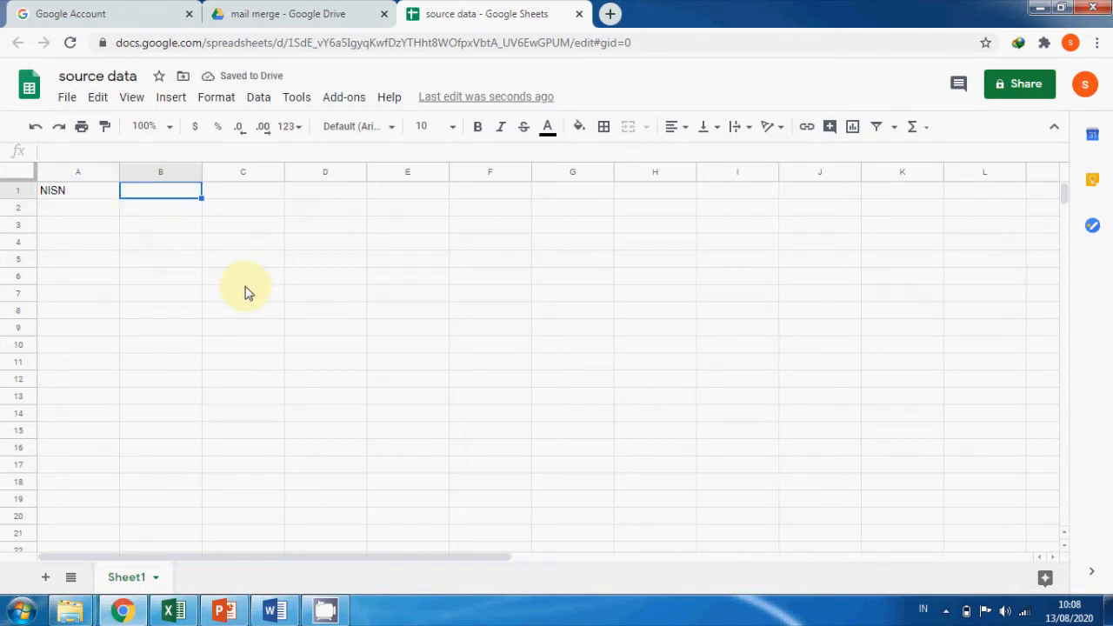
text(N)
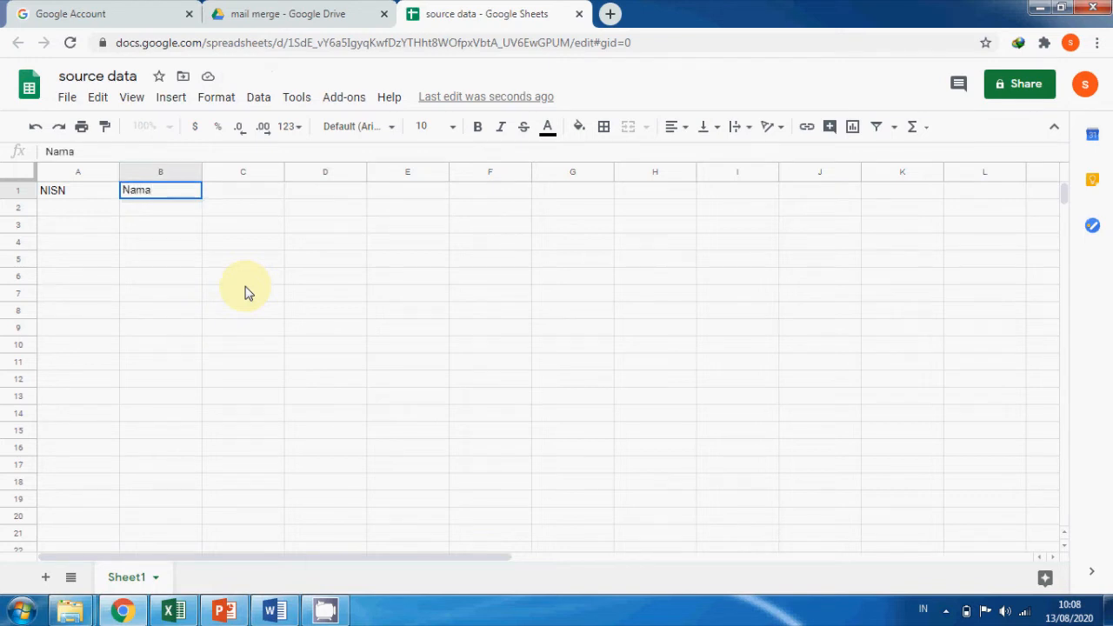
text(ama)
click(256, 194)
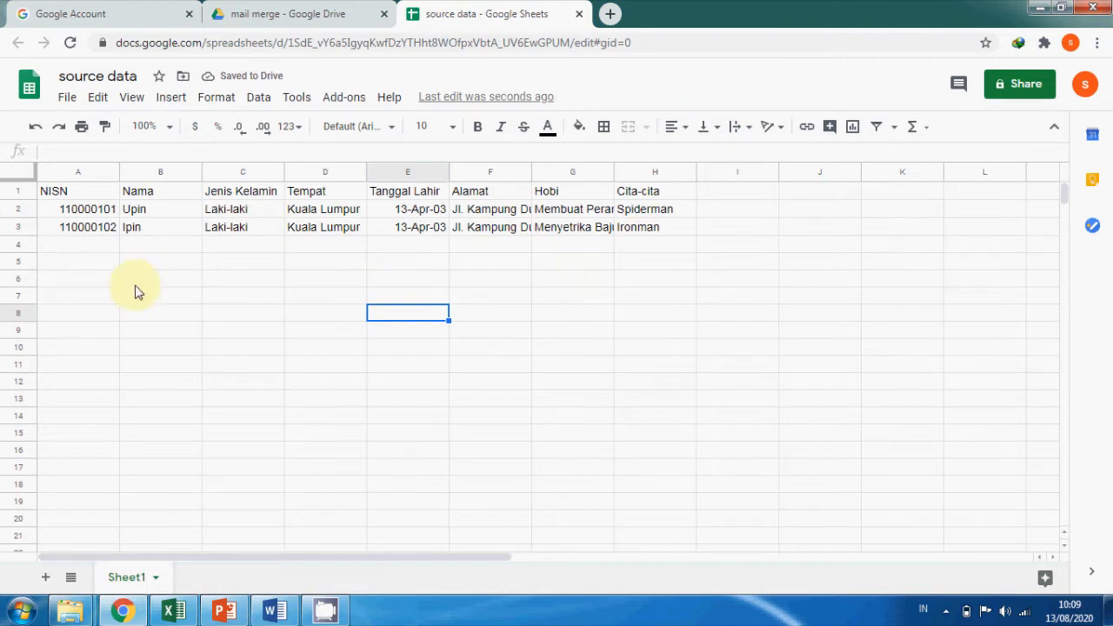
- Apply the green default alternating colors style with a header to the whole sheet and adjust the width of column A
click(19, 175)
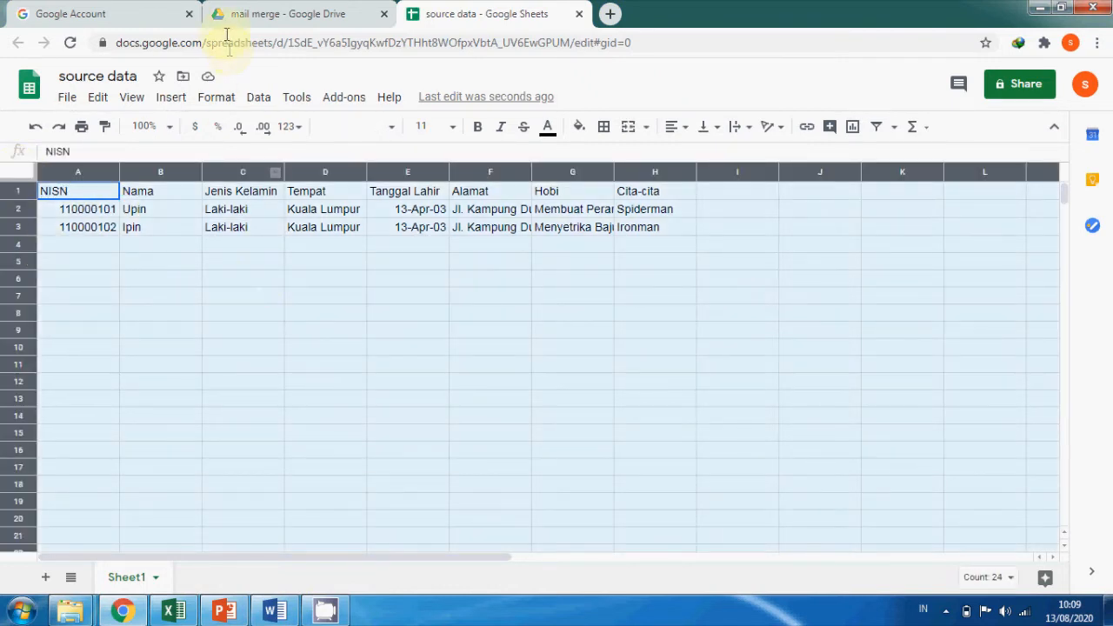
click(213, 98)
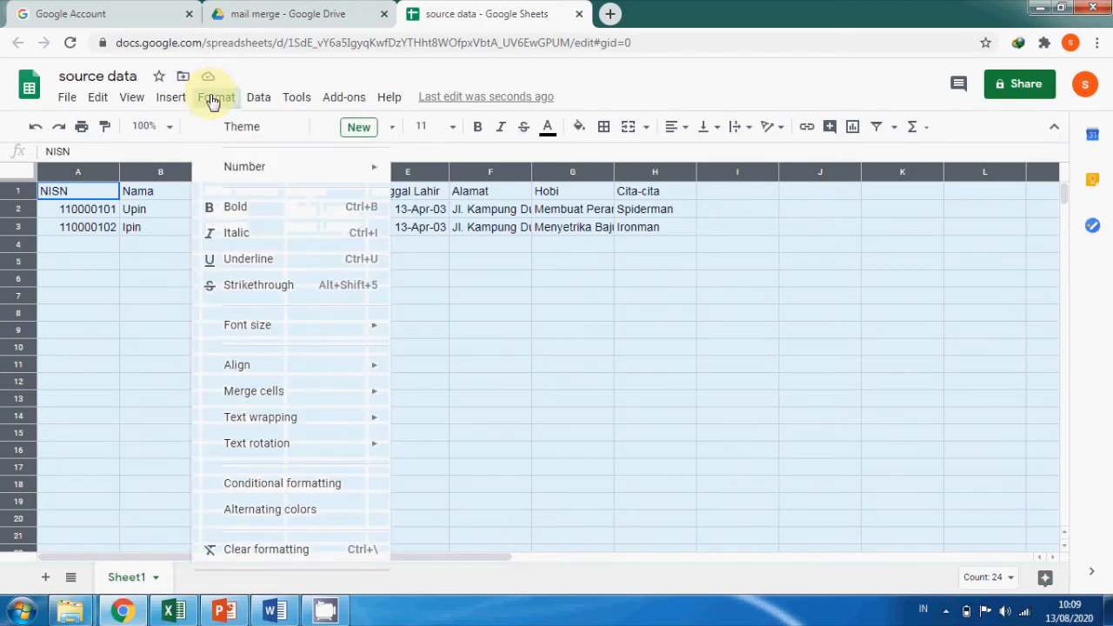
click(313, 519)
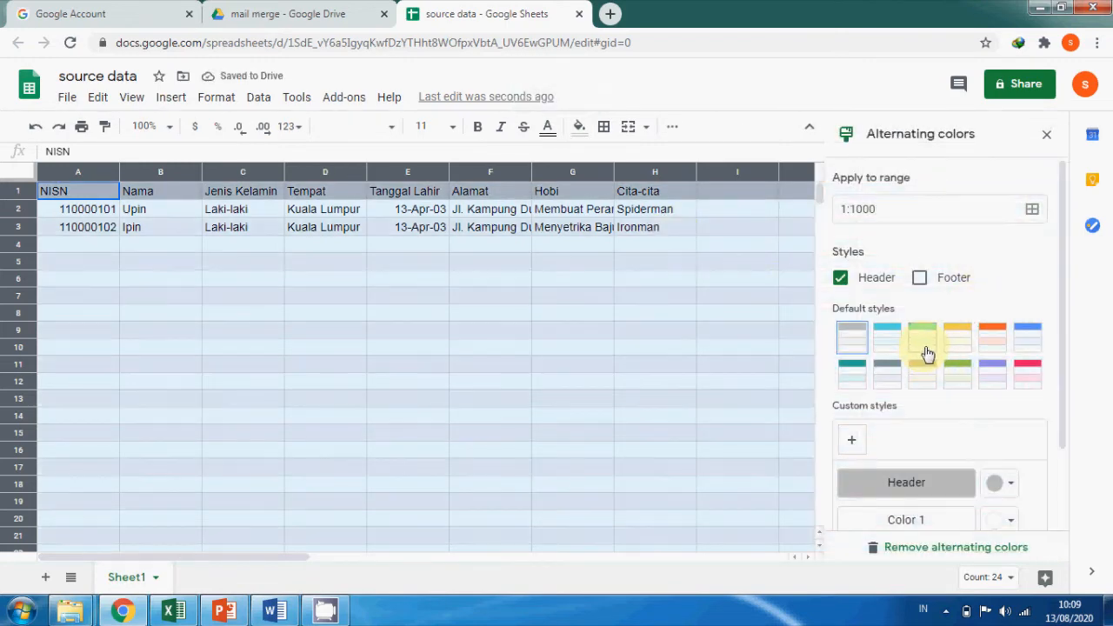
click(925, 348)
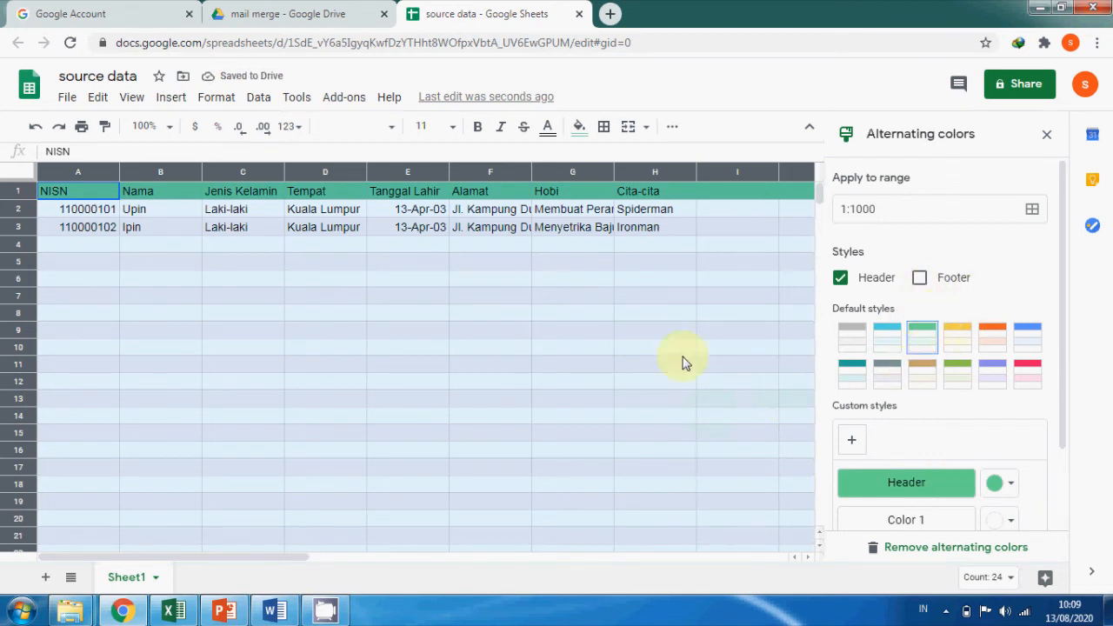
click(1050, 134)
drag(119, 168, 144, 168)
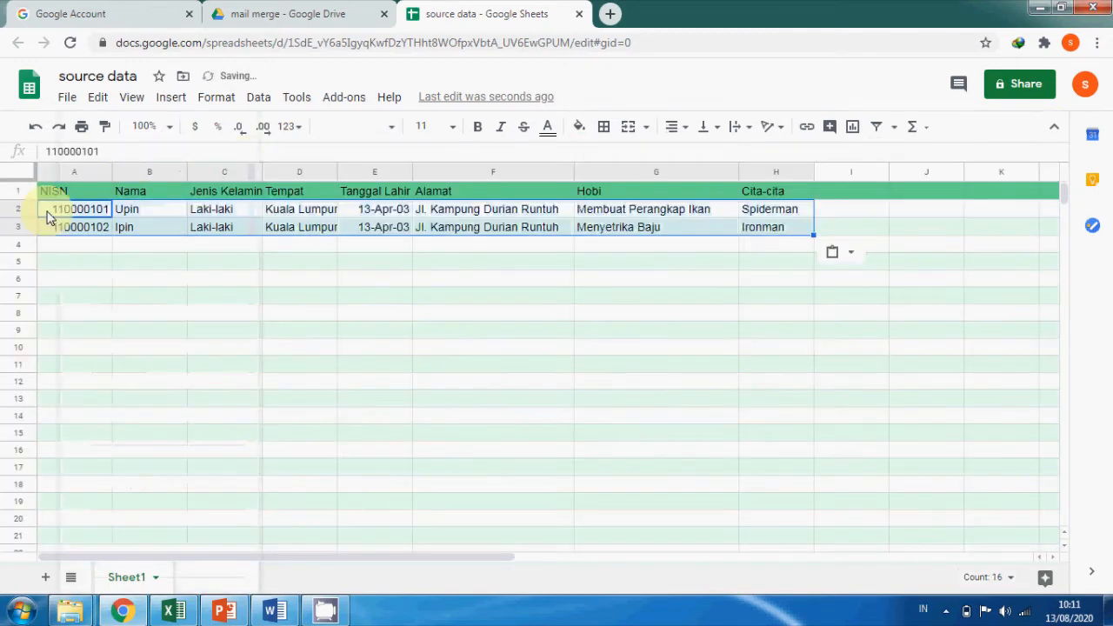
- Compare the NISN entry in cell A2 with the original student data in the Excel workbook
double_click(48, 216)
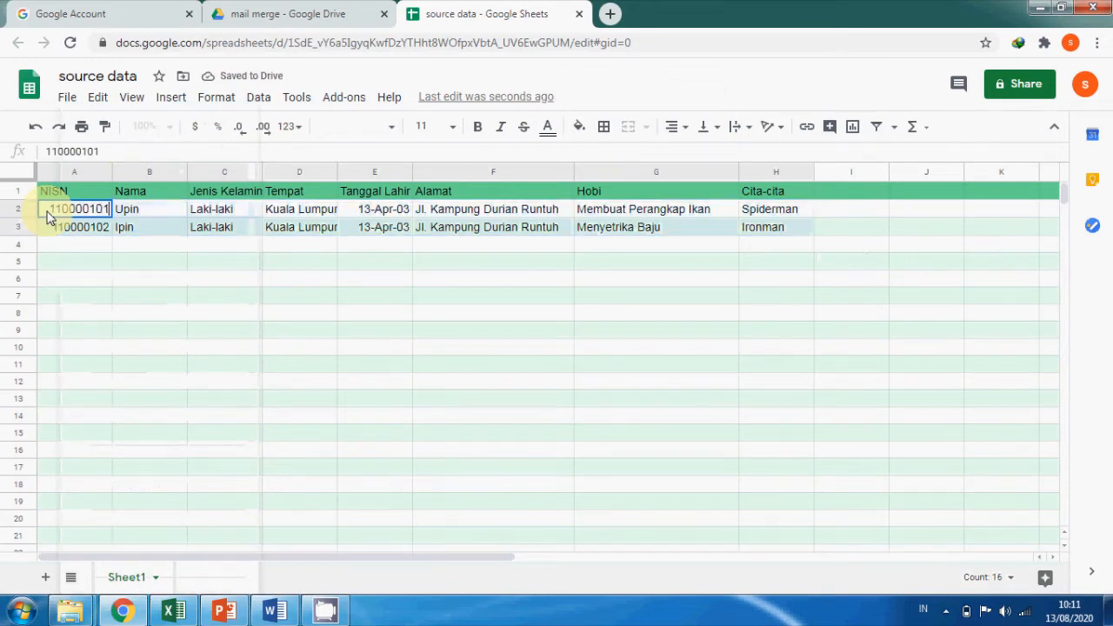
click(89, 265)
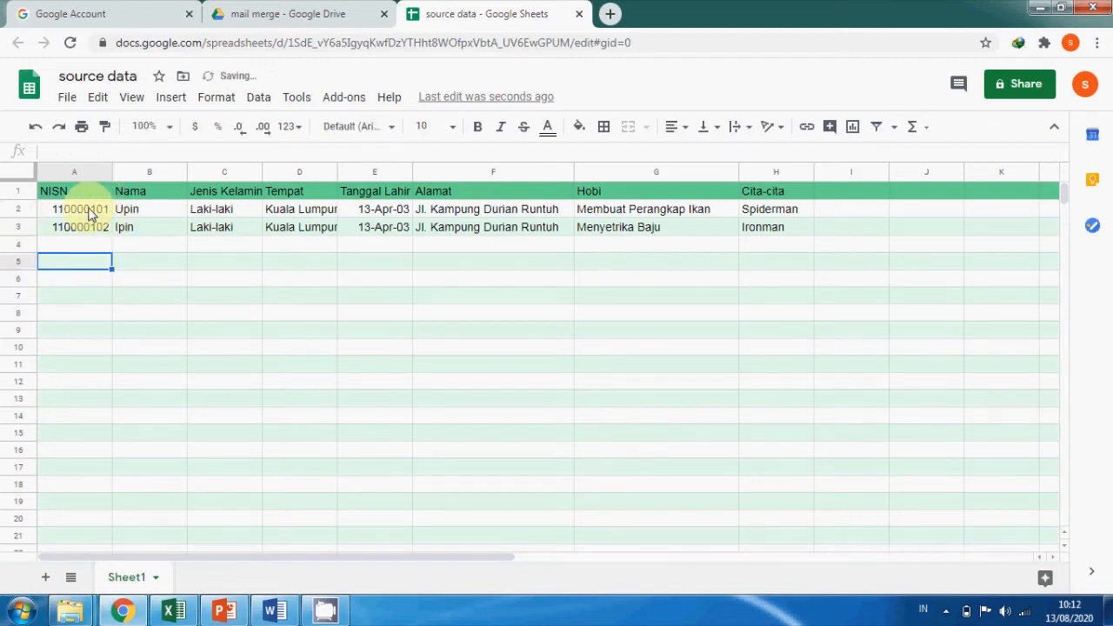
mouse_move(196, 616)
click(161, 495)
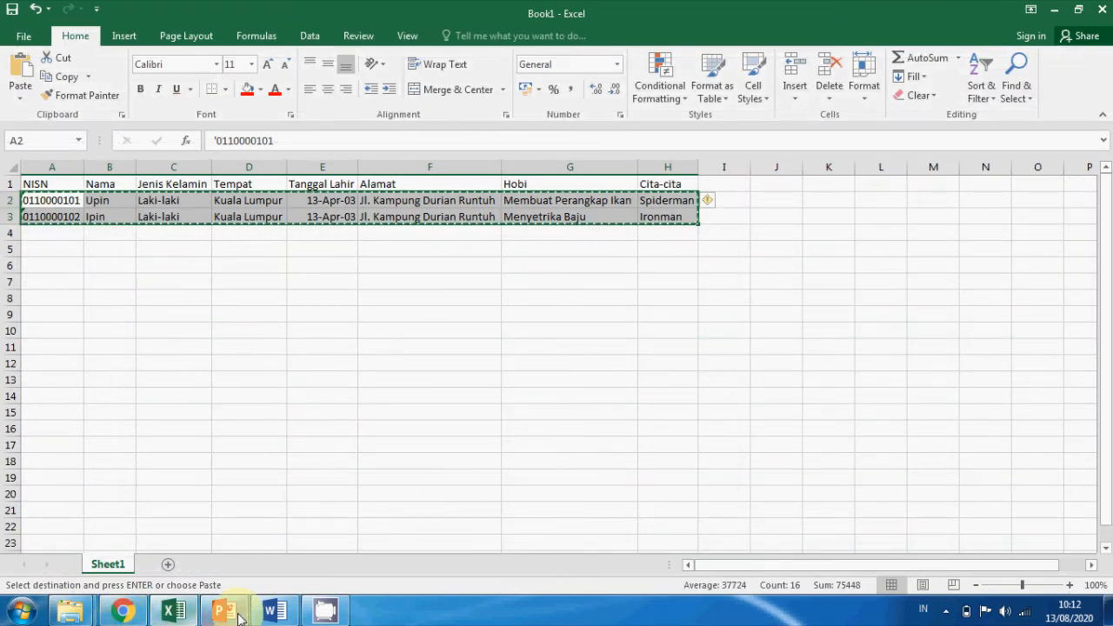
click(121, 613)
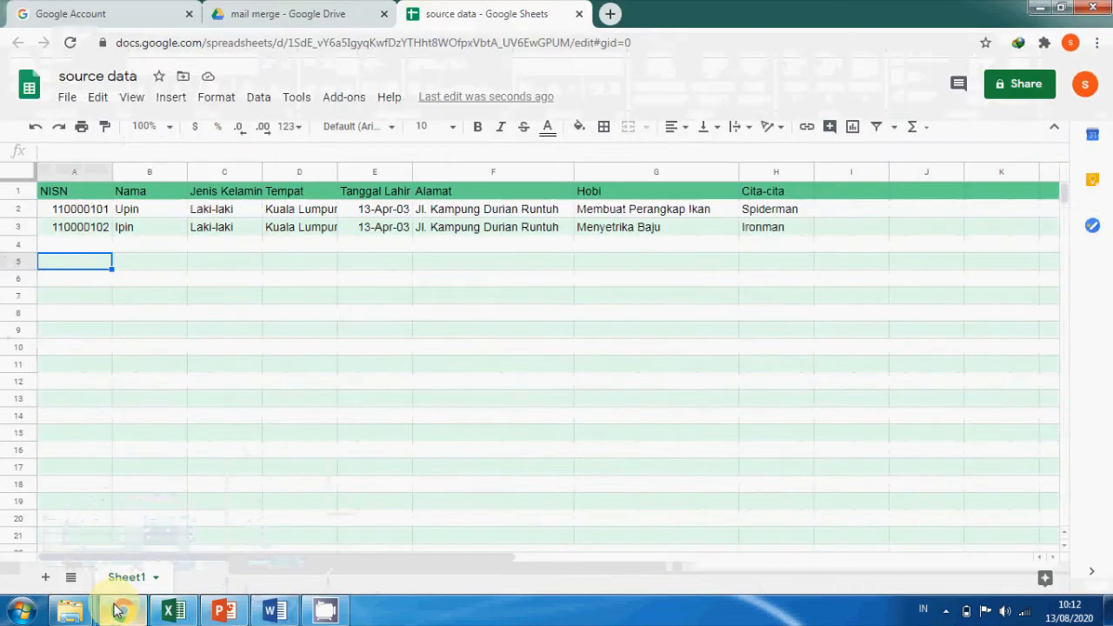
- Prefix the NISN in cell A2 with an apostrophe and a leading zero
click(61, 210)
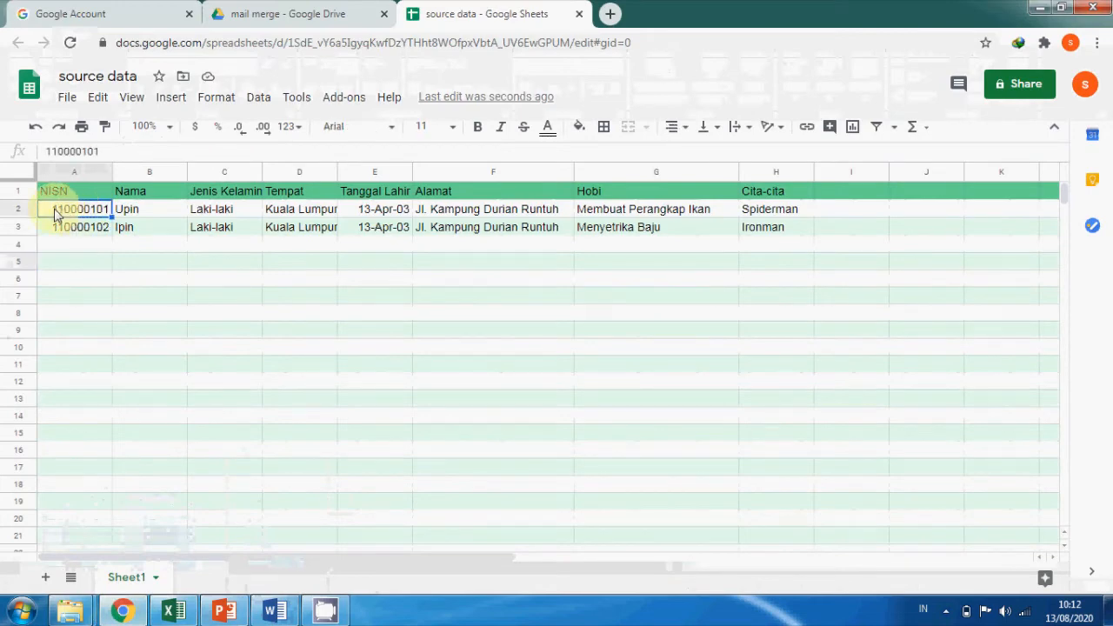
double_click(56, 215)
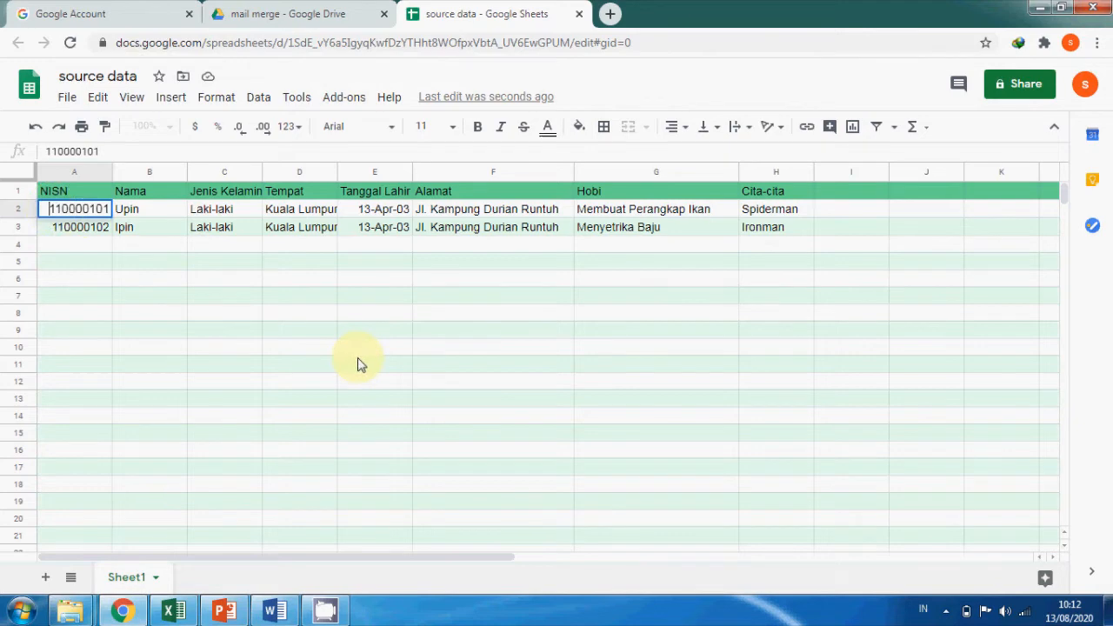
text('0)
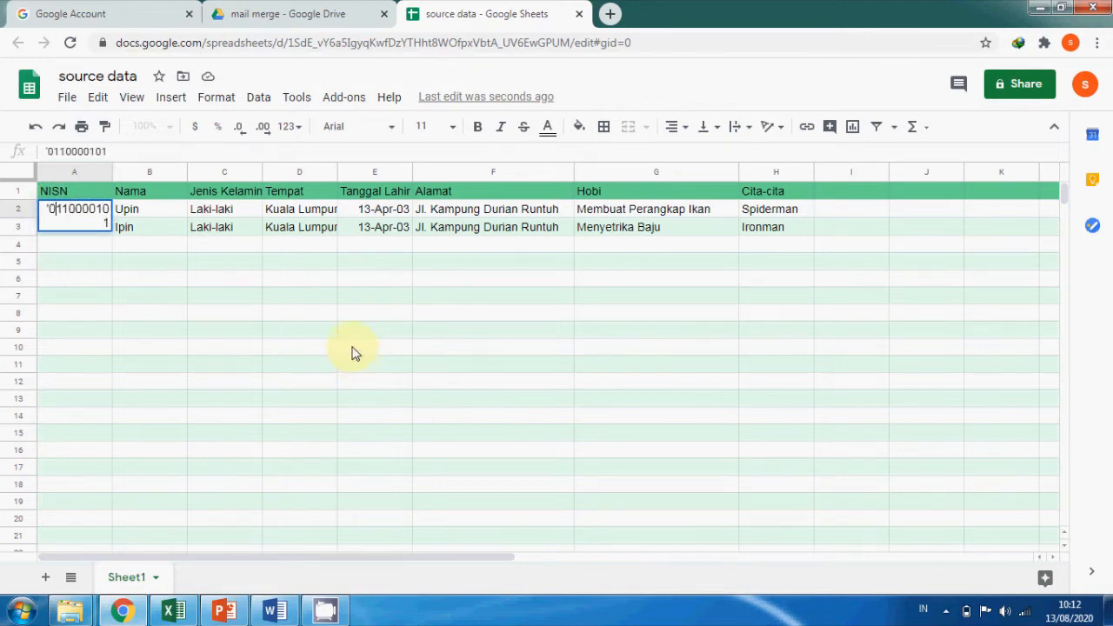
key(Return)
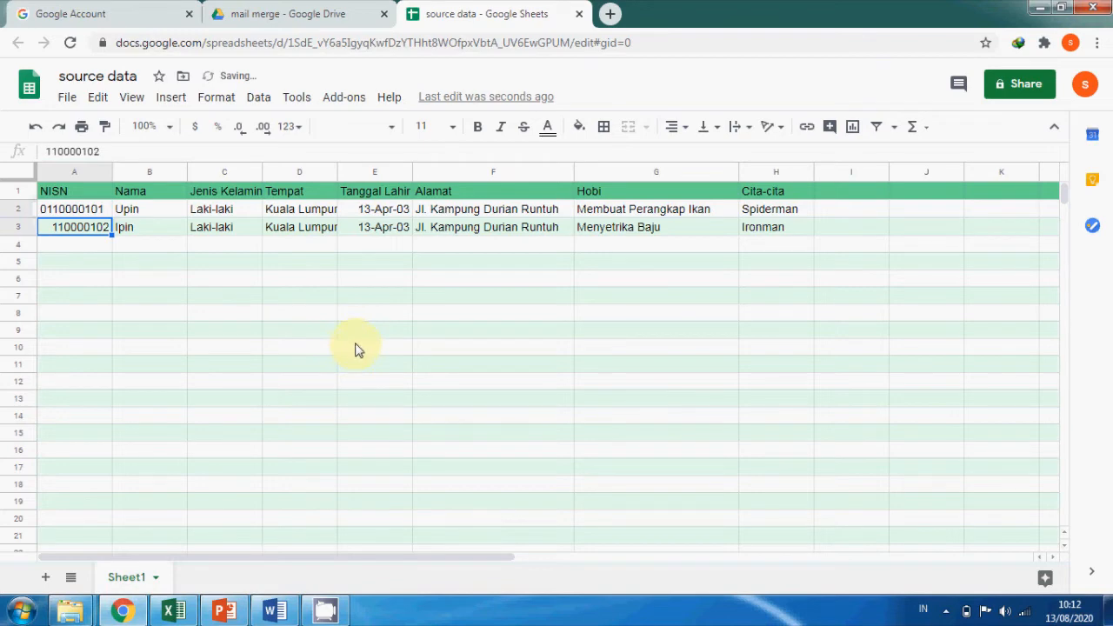
- Restore the leading zero of the NISN in cell A3, entering it as text with an apostrophe
double_click(51, 228)
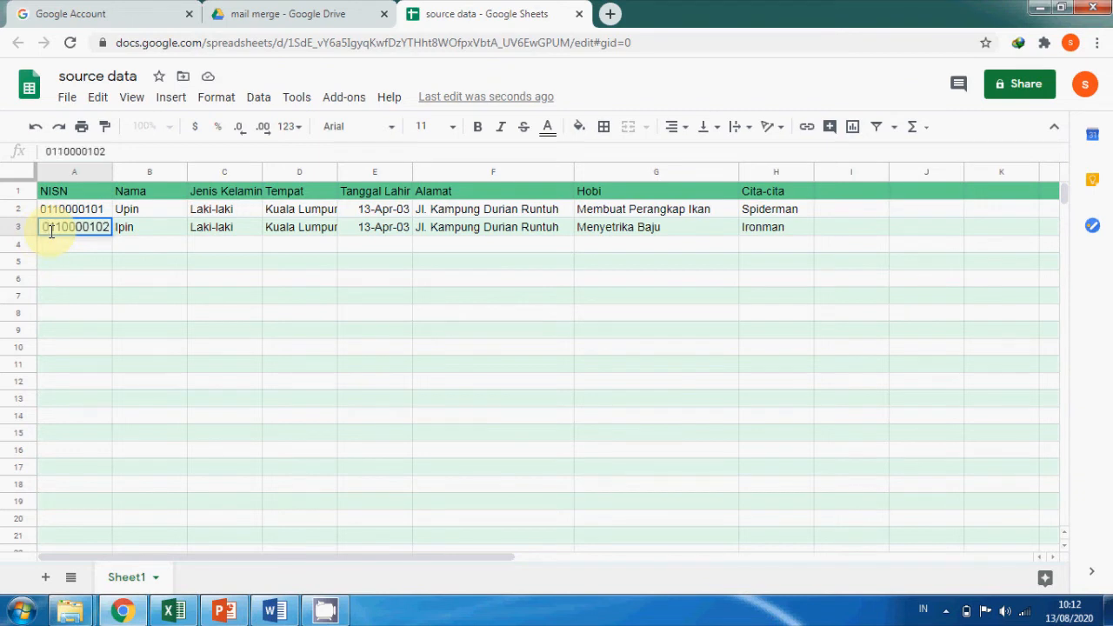
key(Return)
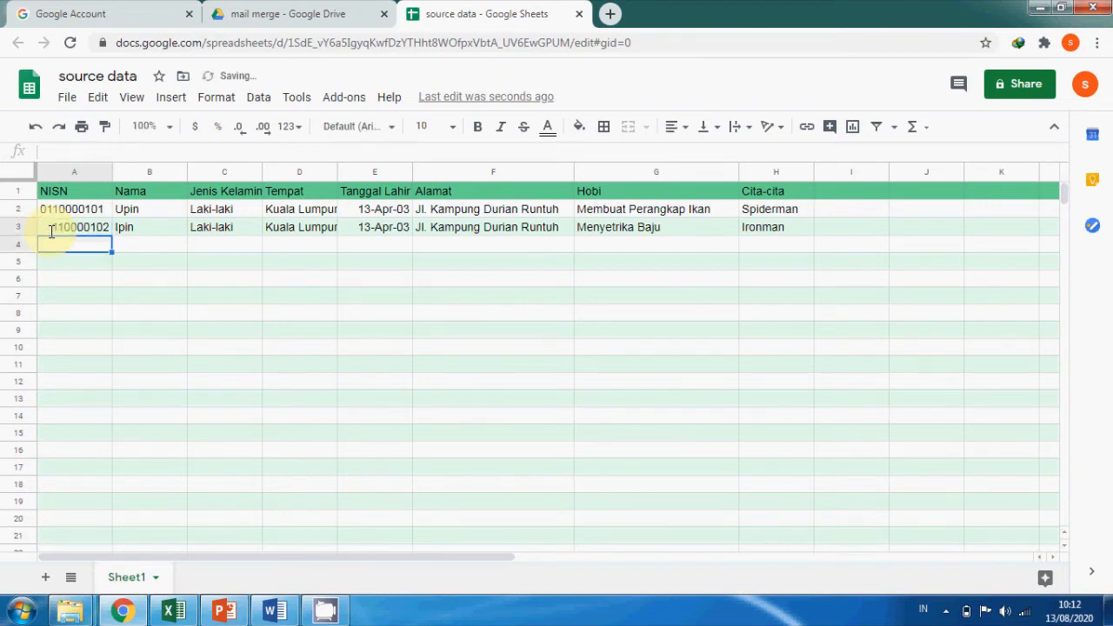
click(50, 230)
double_click(51, 231)
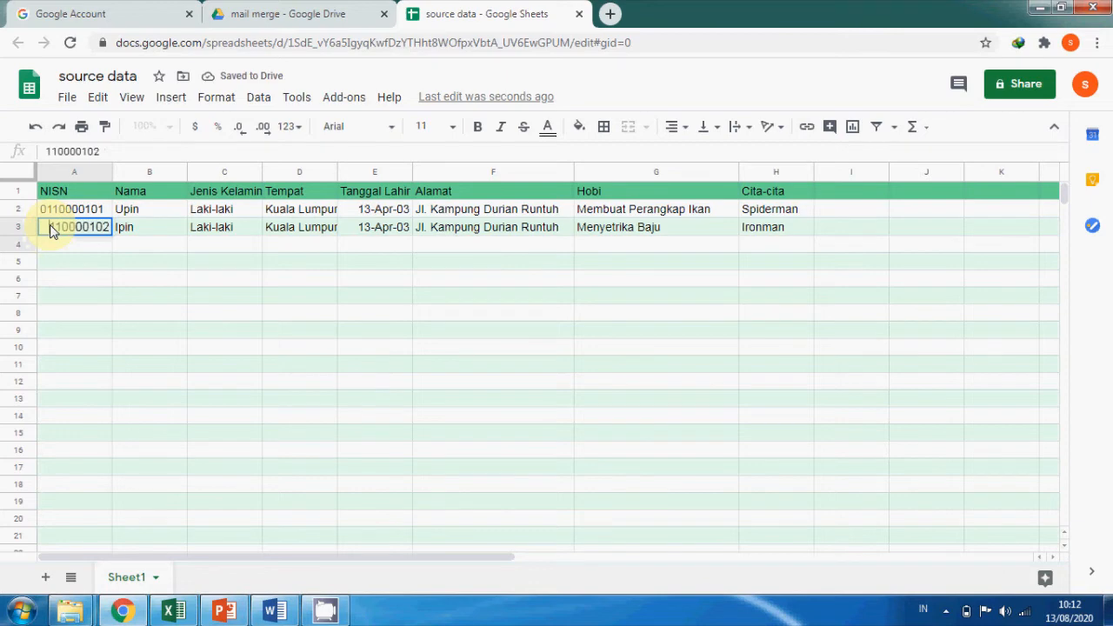
text(0)
key(Return)
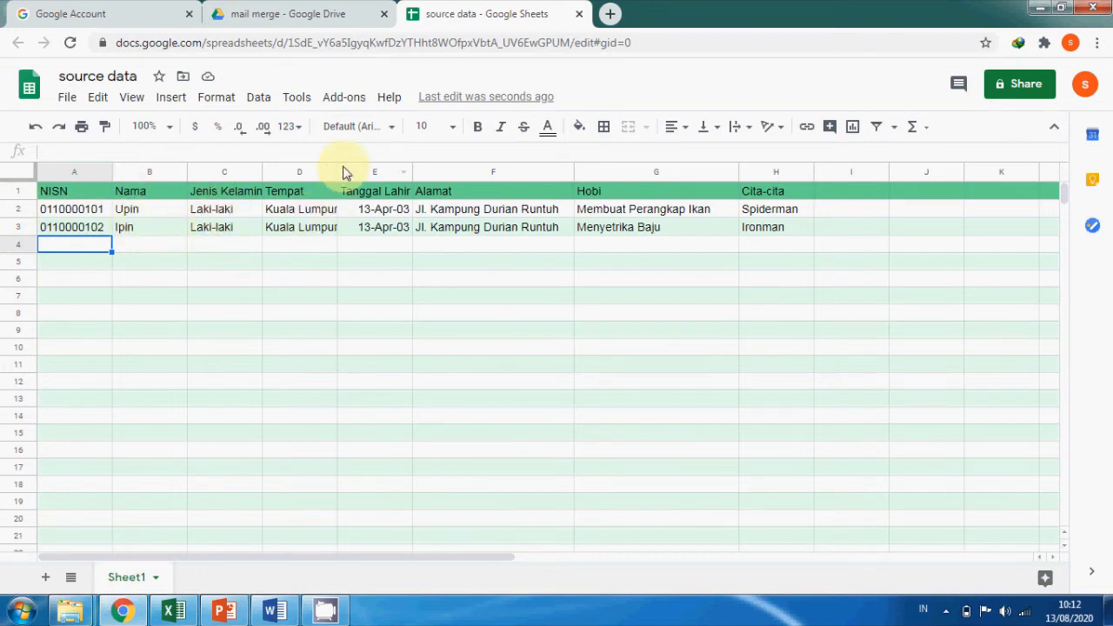
- Widen the Tempat column so that its birthplace entries fit
drag(337, 171, 360, 174)
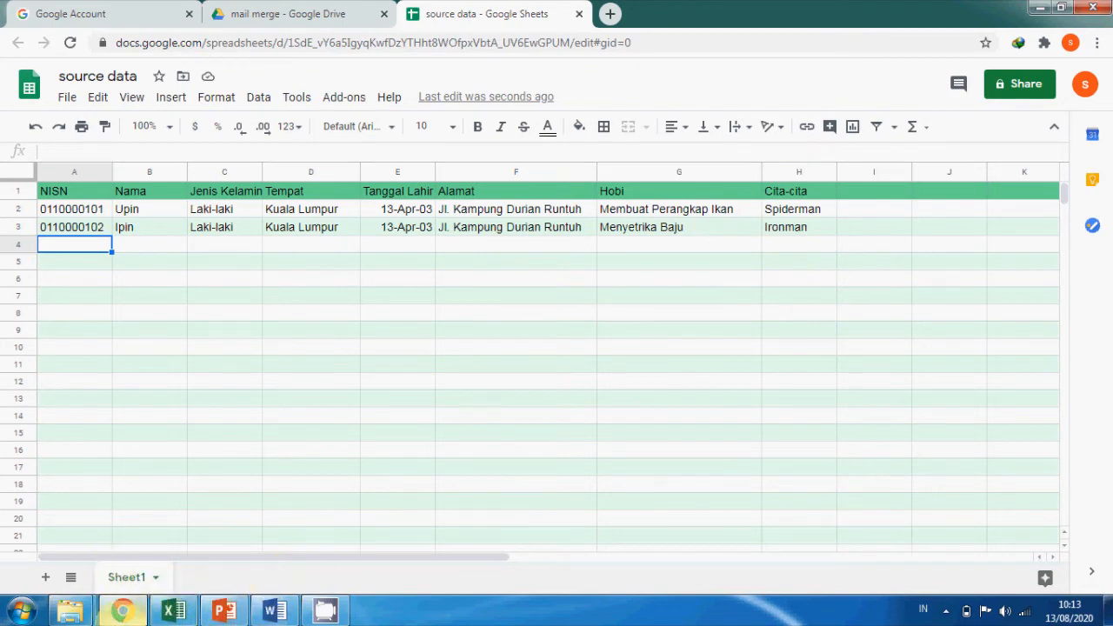
click(135, 613)
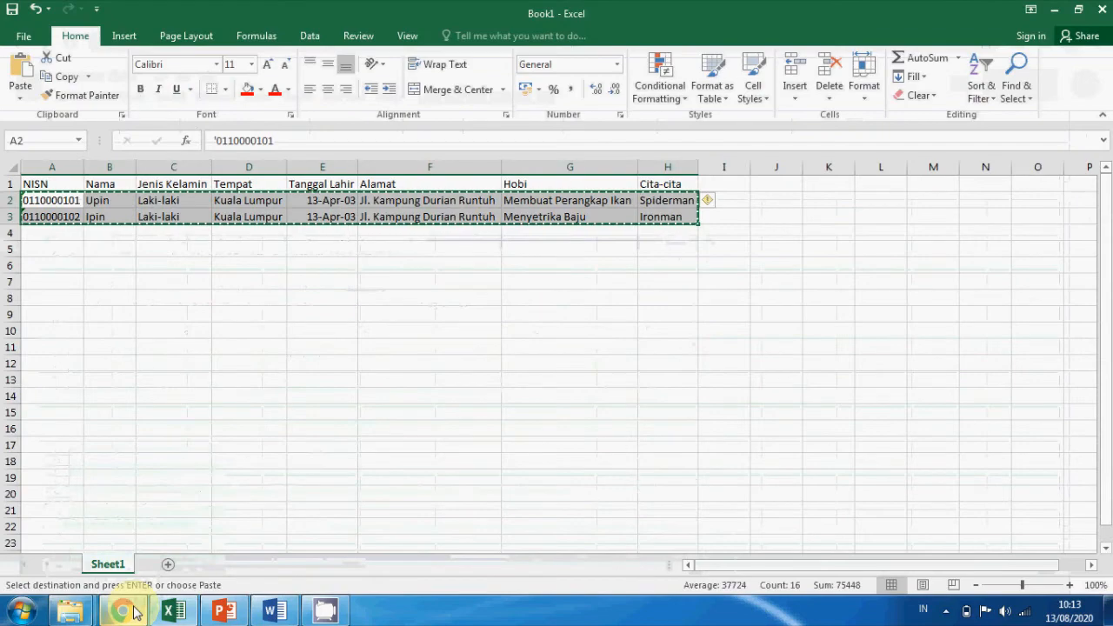
click(135, 613)
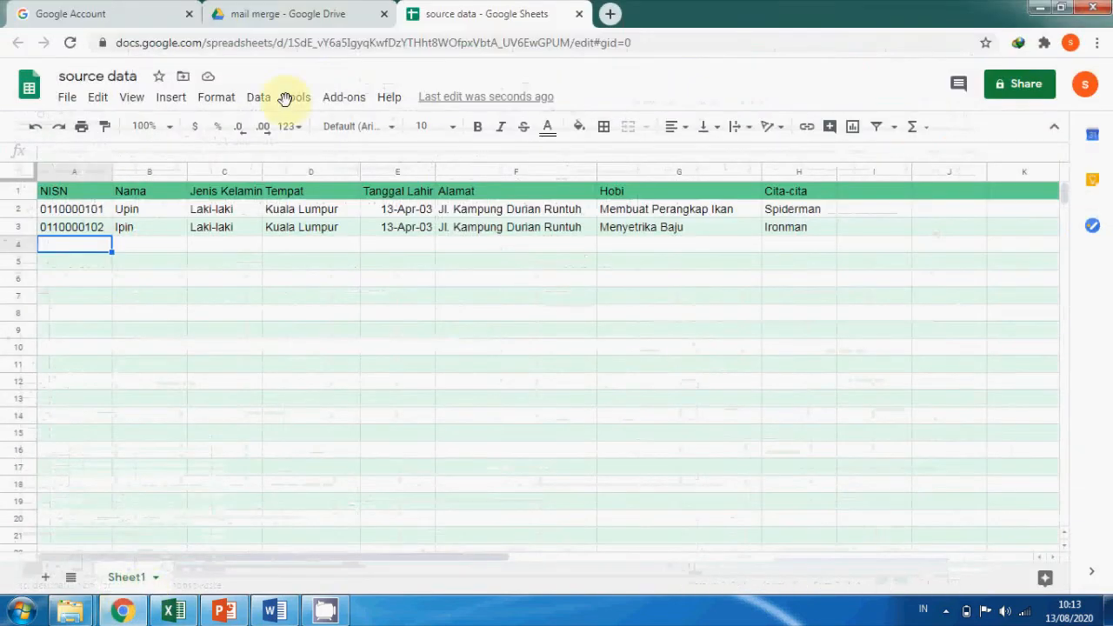
- Create a blank Google Docs document in the mail merge folder in Google Drive
click(293, 19)
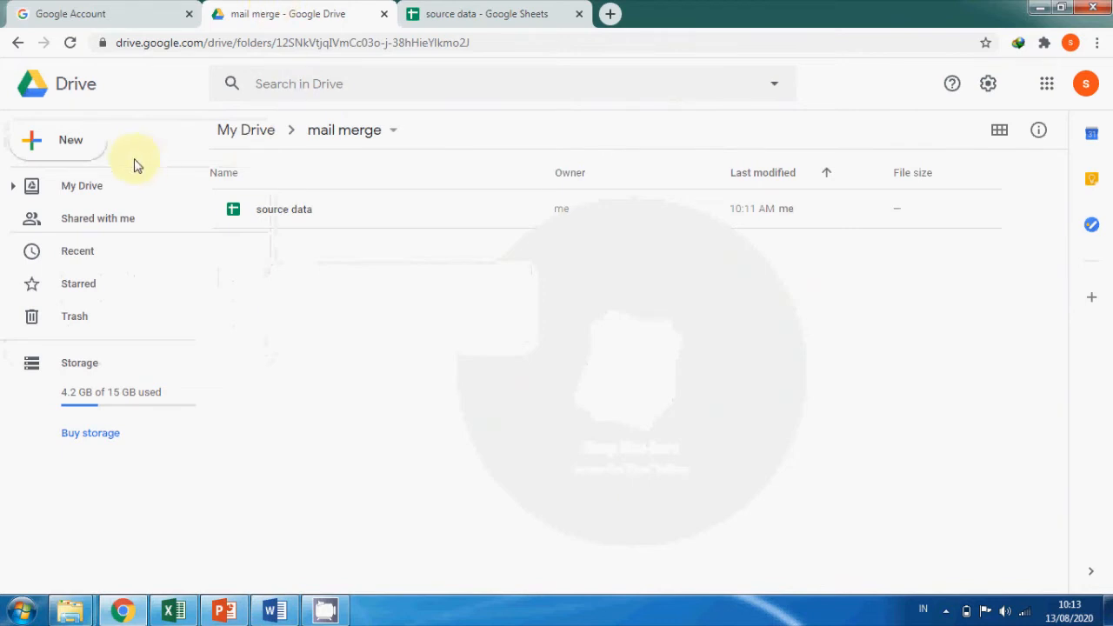
click(68, 148)
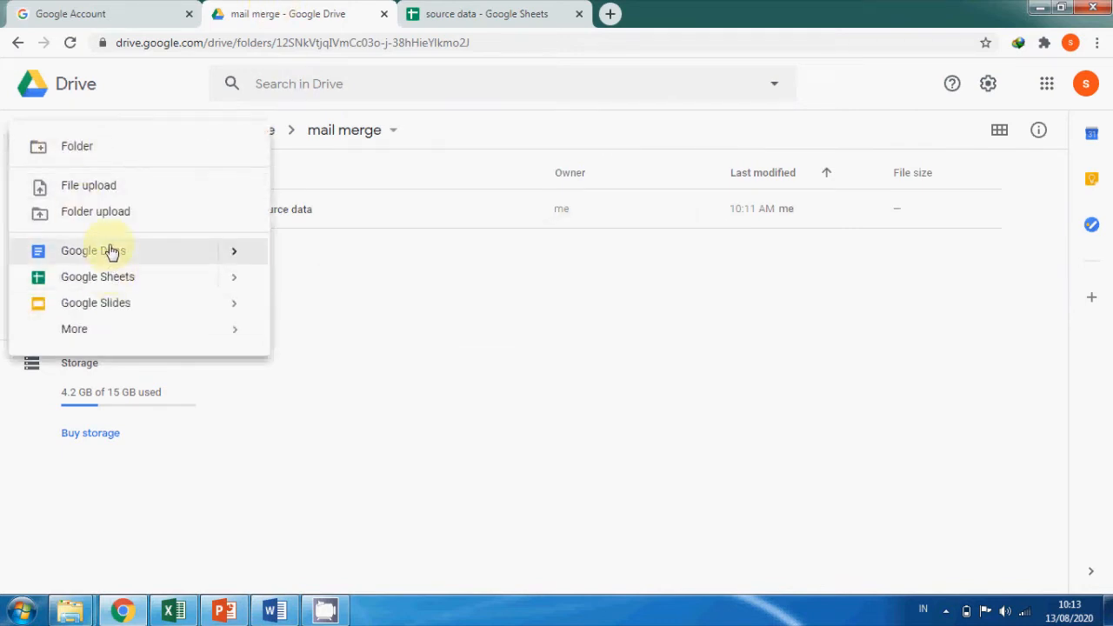
mouse_move(240, 252)
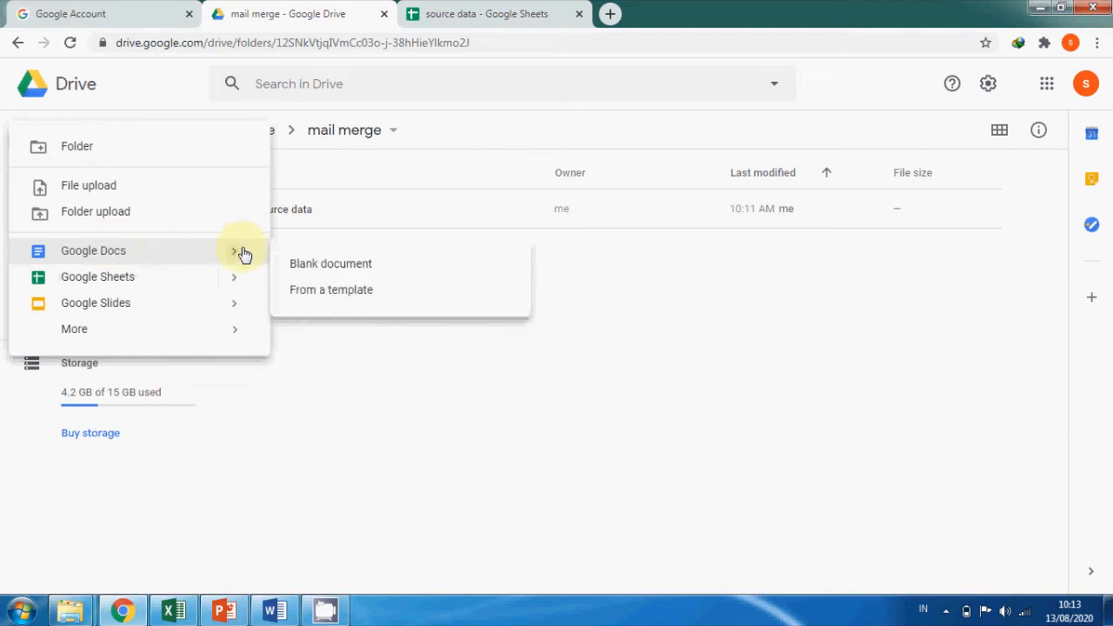
click(297, 264)
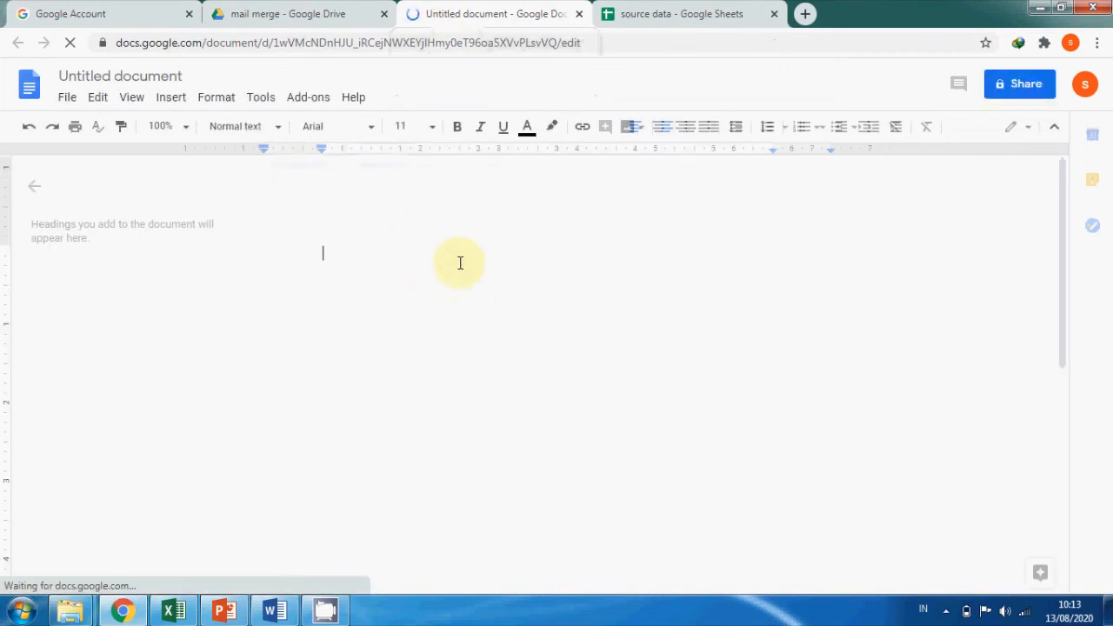
- Switch to Word and review the text and layout of the student biodata verification form
click(266, 614)
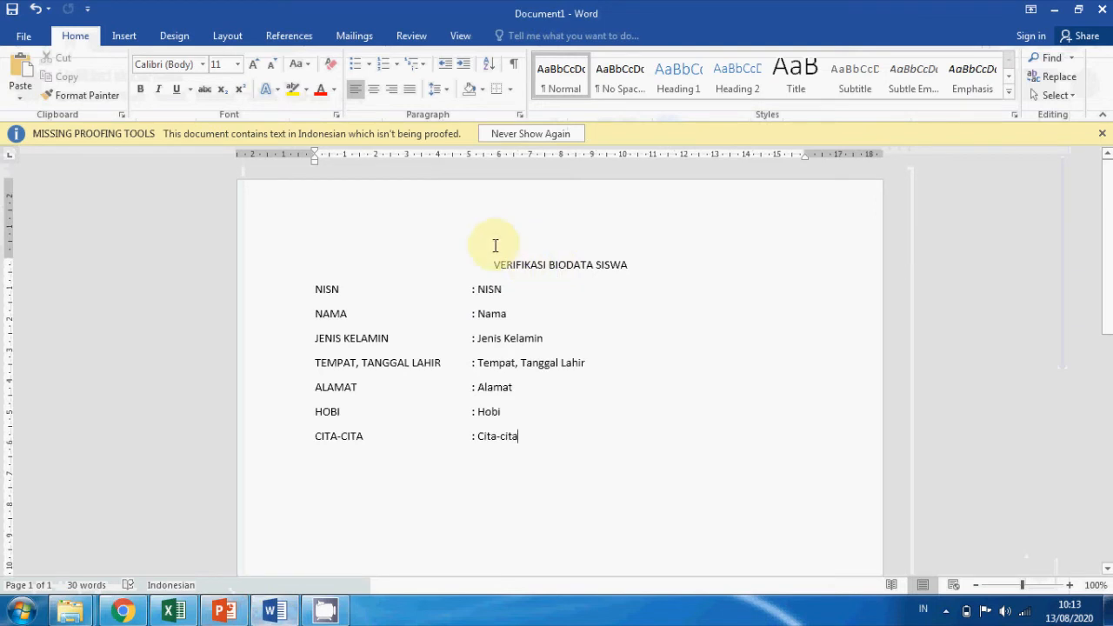
drag(493, 259, 687, 417)
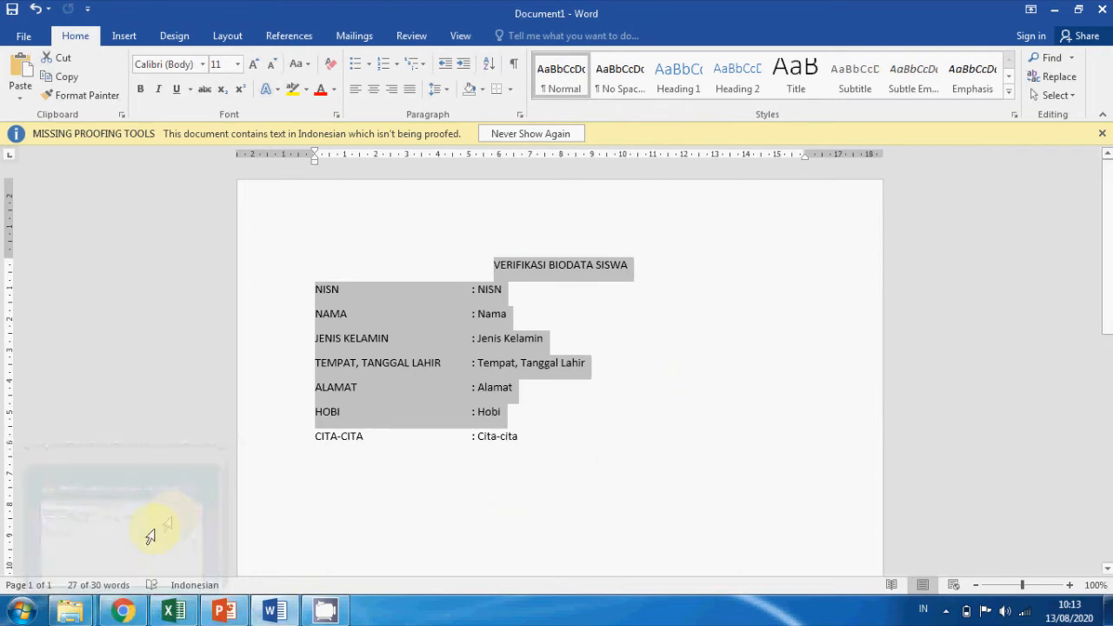
click(122, 610)
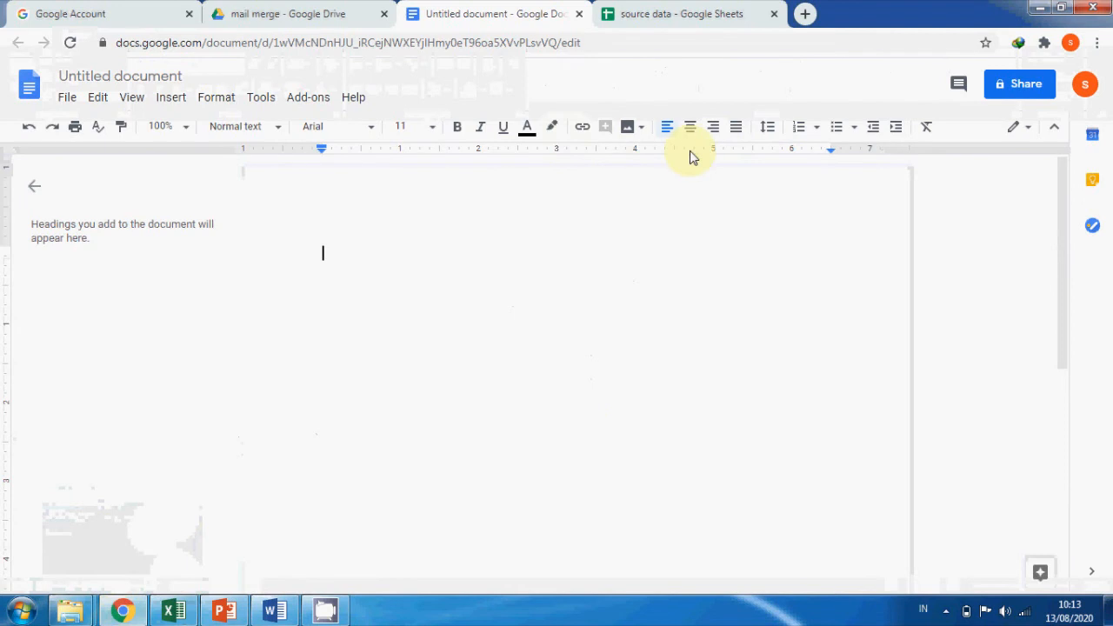
- Add the centred title "VERIFIKASI BIODATA SISWA" on the first line of the untitled Google Docs document
click(691, 128)
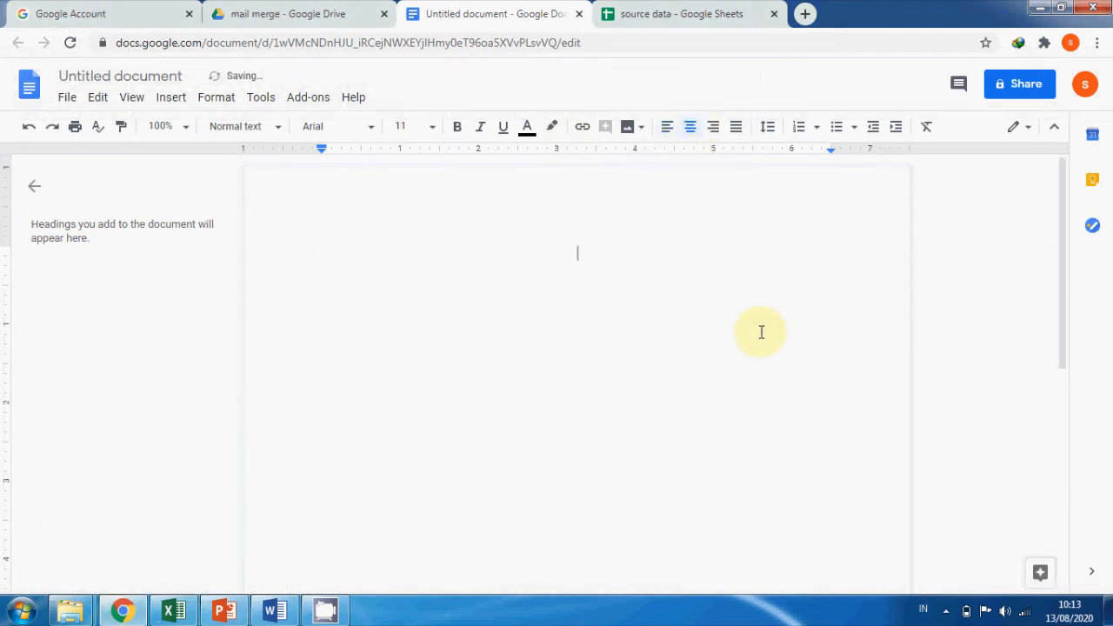
text(VER)
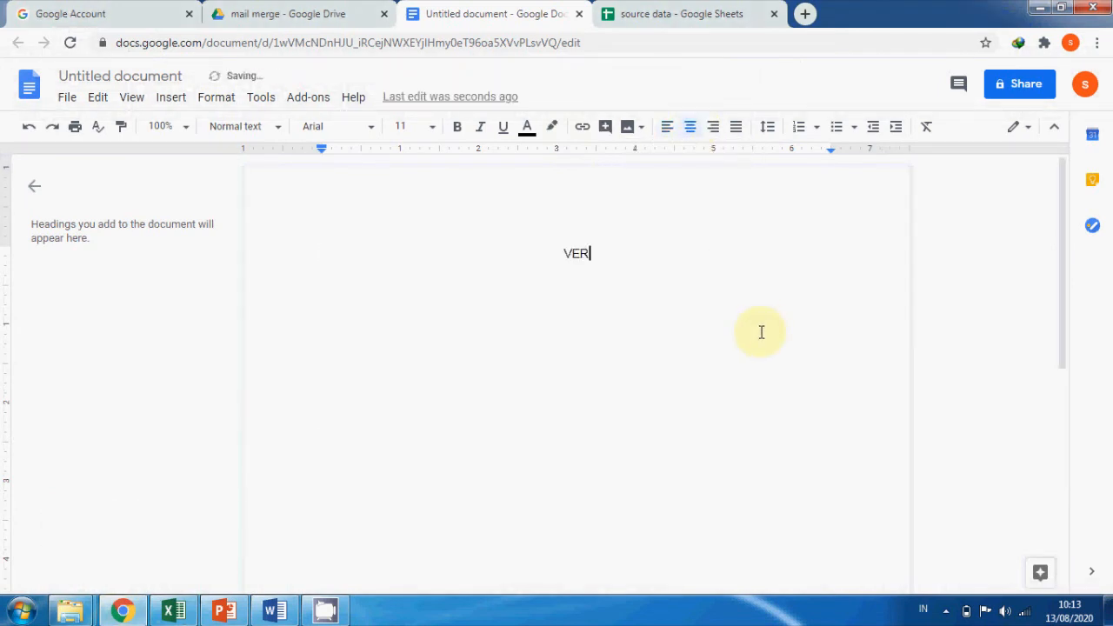
text(IFIK)
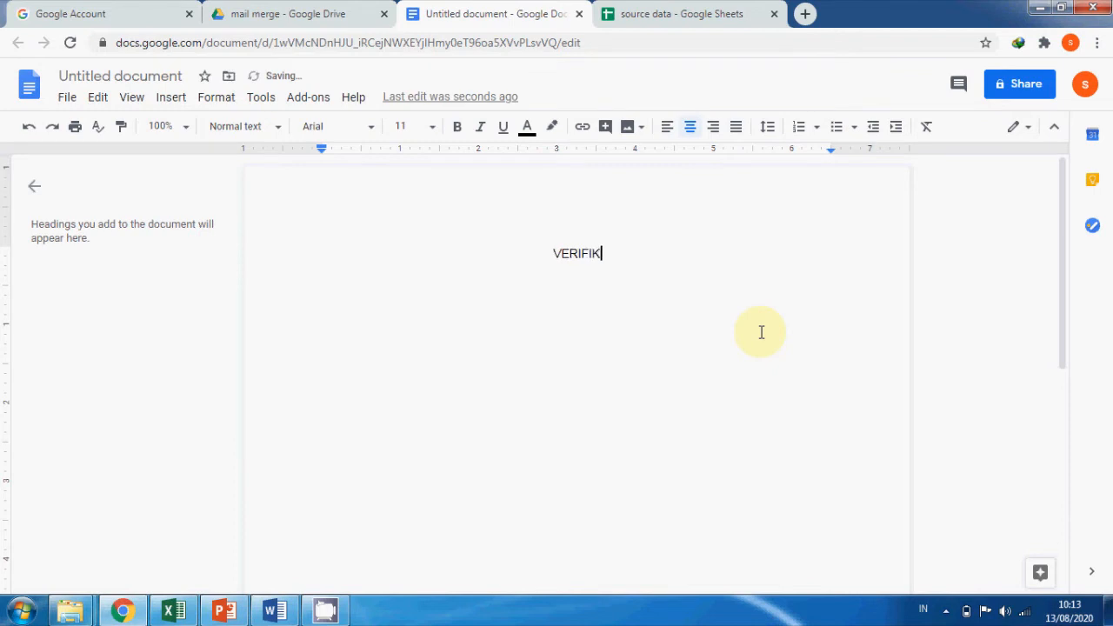
text(ASI BIODATA SISWA)
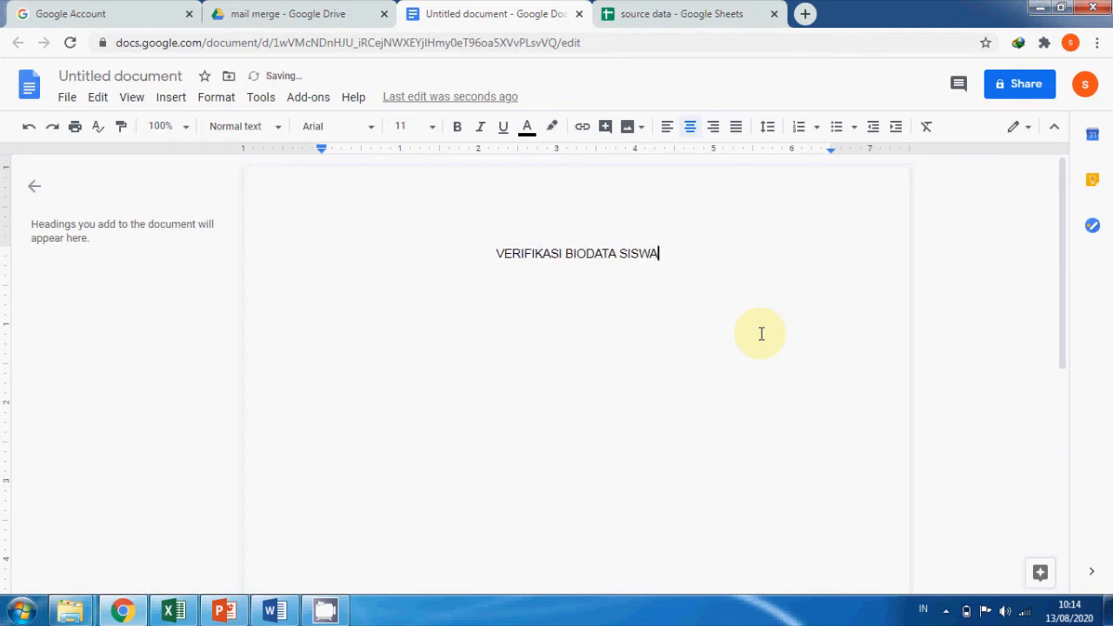
- Add left-aligned lines below the title for NISN, NAMA, JENIS KELAMIN, TEMPAT, TANGGAL LAHIR, ALAMAT, HOBI and CITA-CITA, each with a matching placeholder after a colon
key(Return)
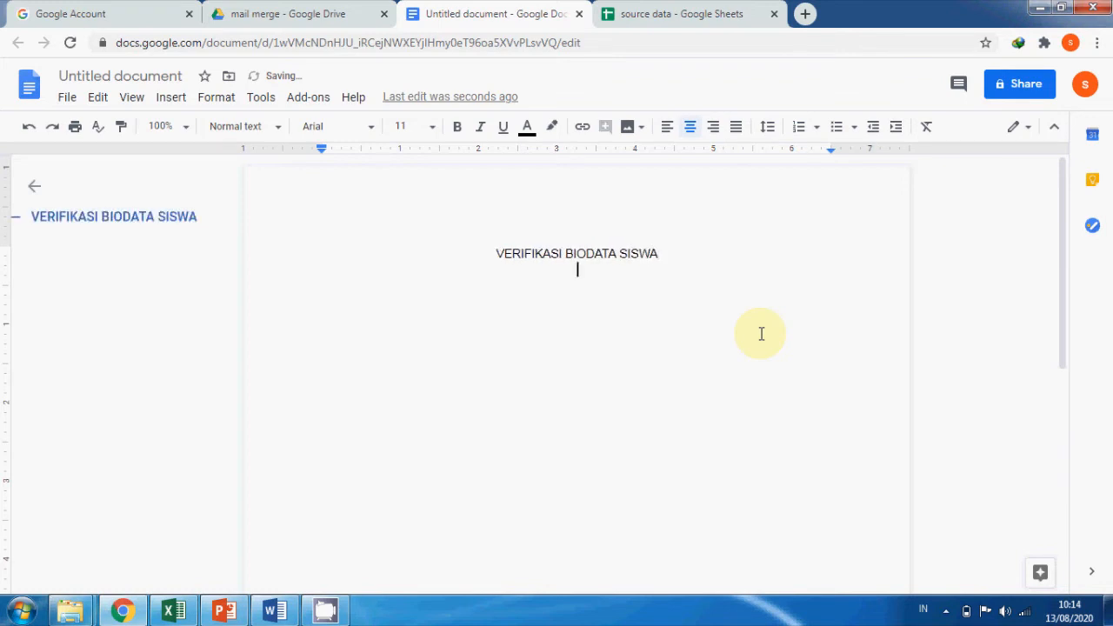
click(667, 127)
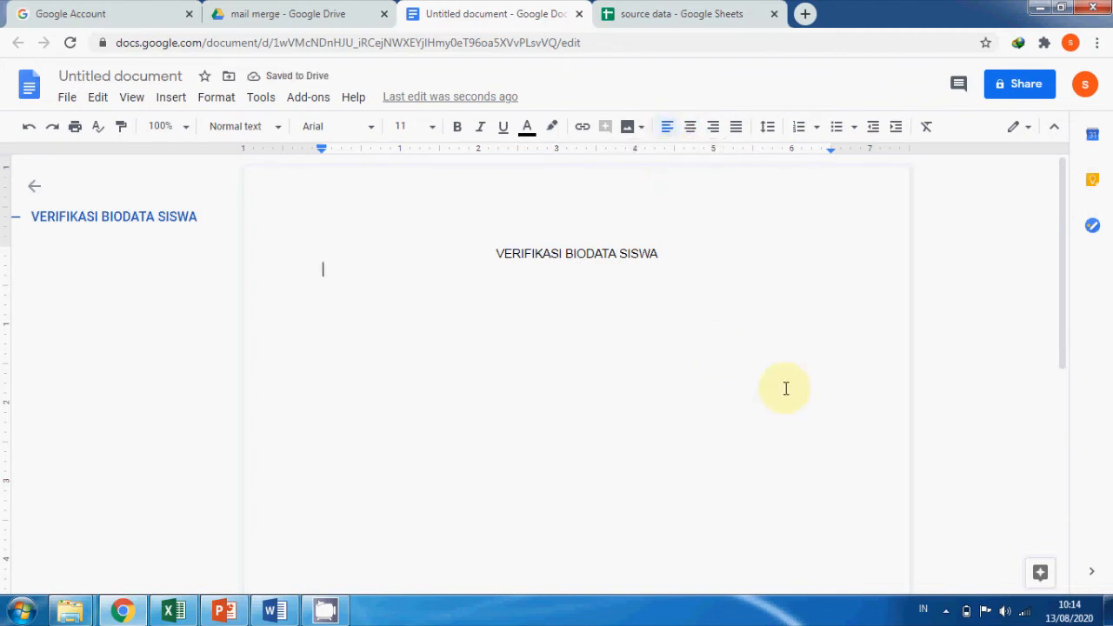
text(NI)
text(:n)
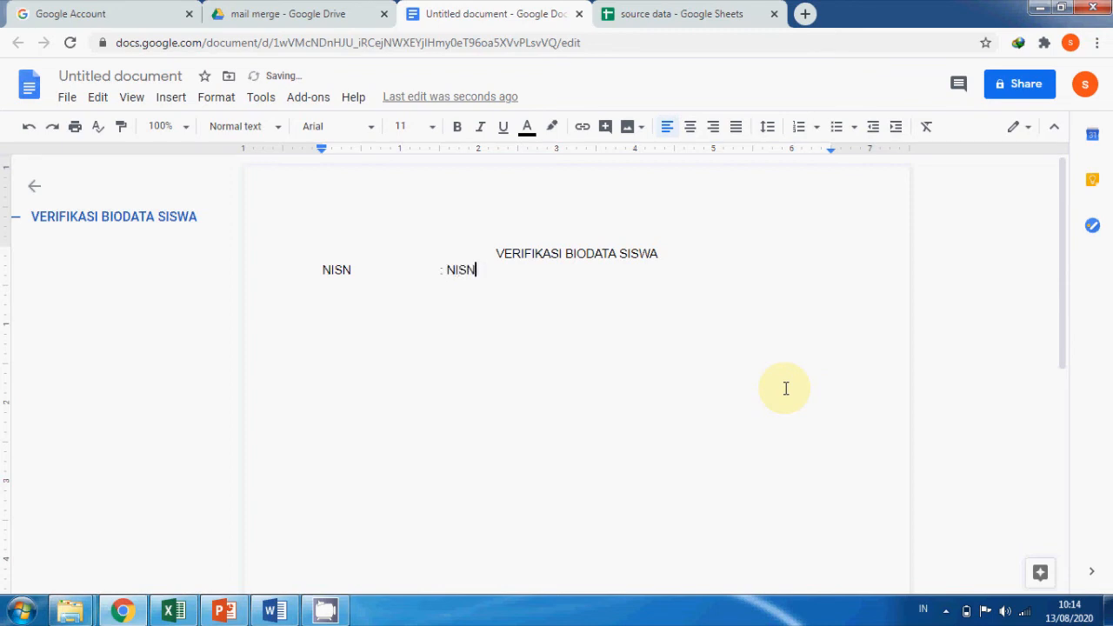
text(ISN)
key(Return)
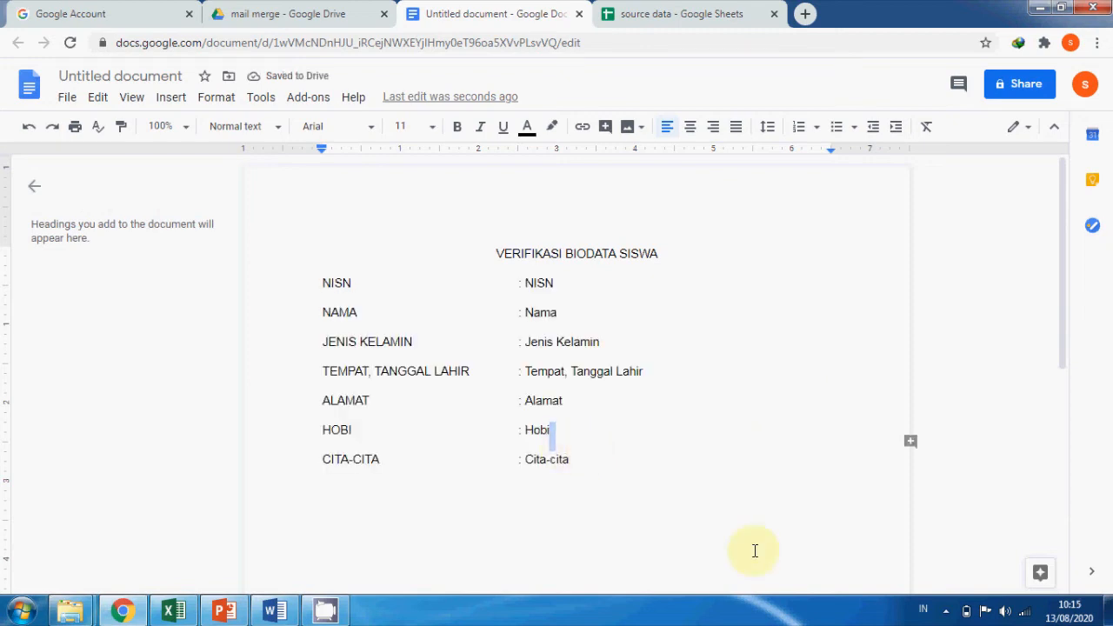
click(561, 529)
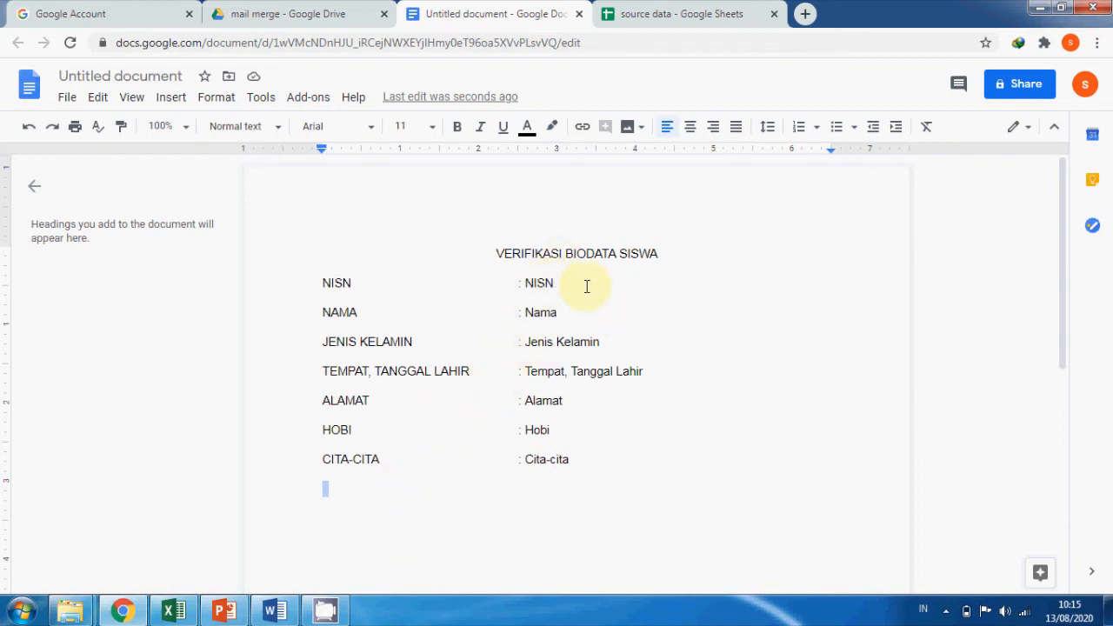
- Compare the placeholder names in the Google Docs form with the Word version and the column headers of the source data spreadsheet
drag(524, 283, 560, 298)
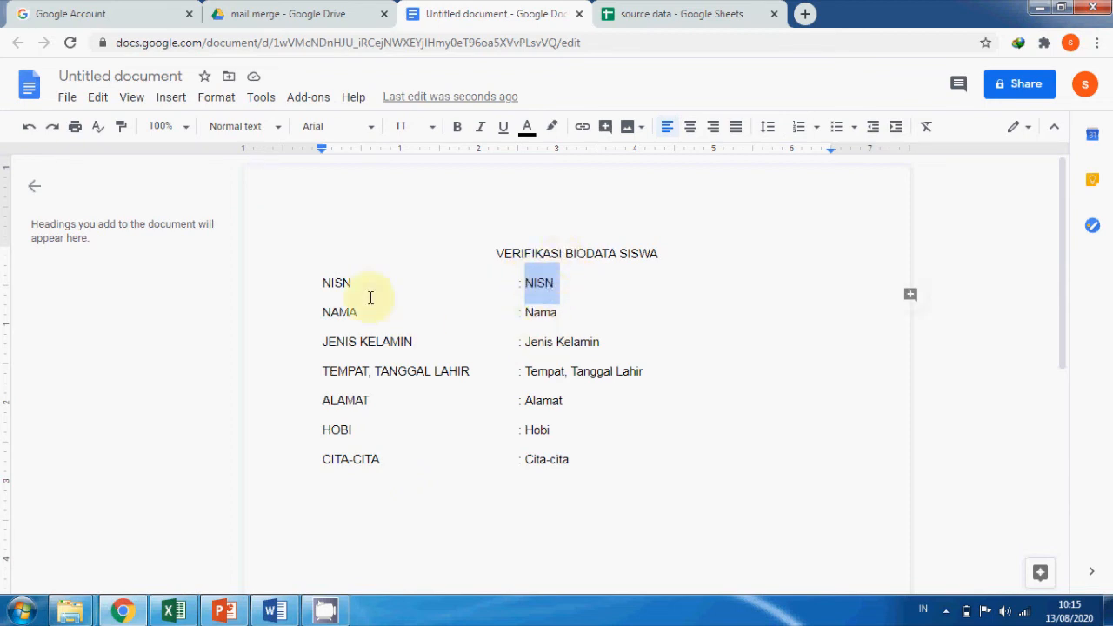
click(541, 311)
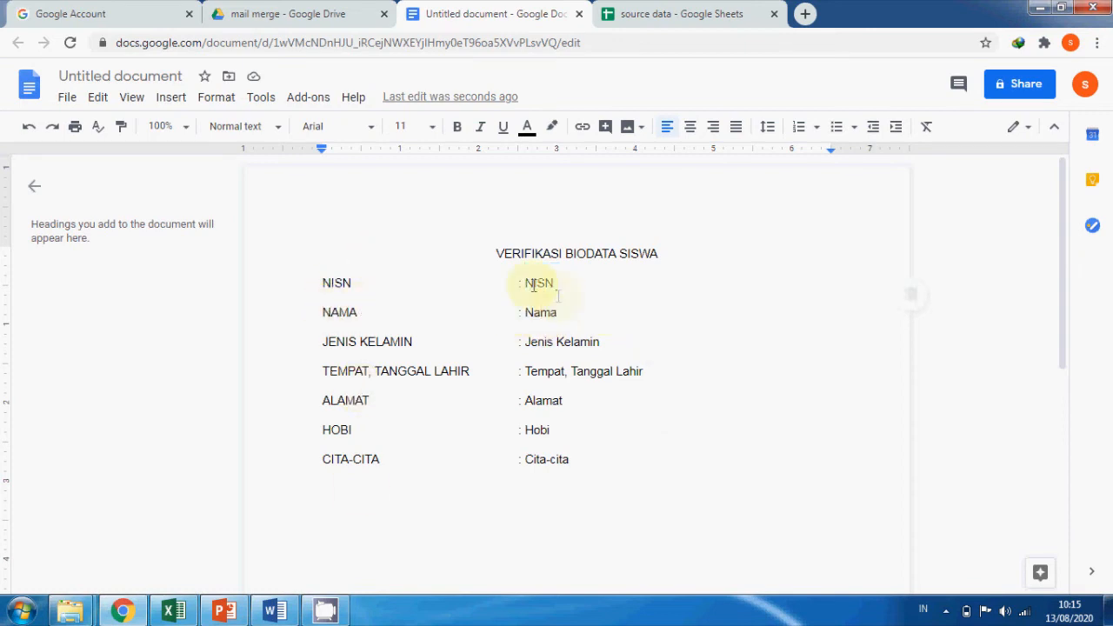
click(547, 467)
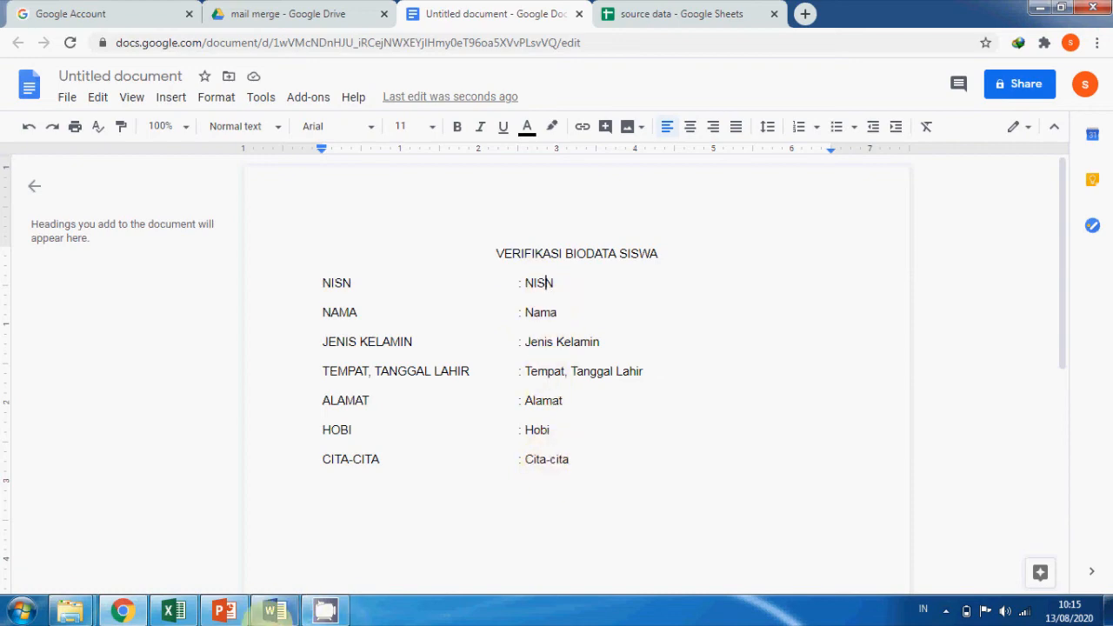
click(122, 611)
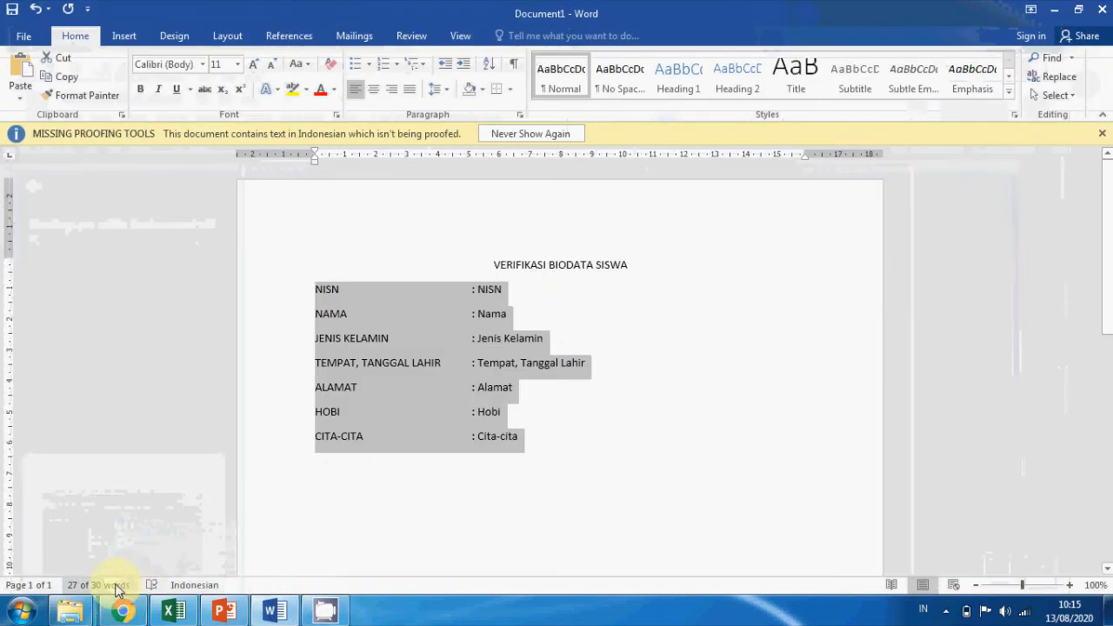
click(122, 611)
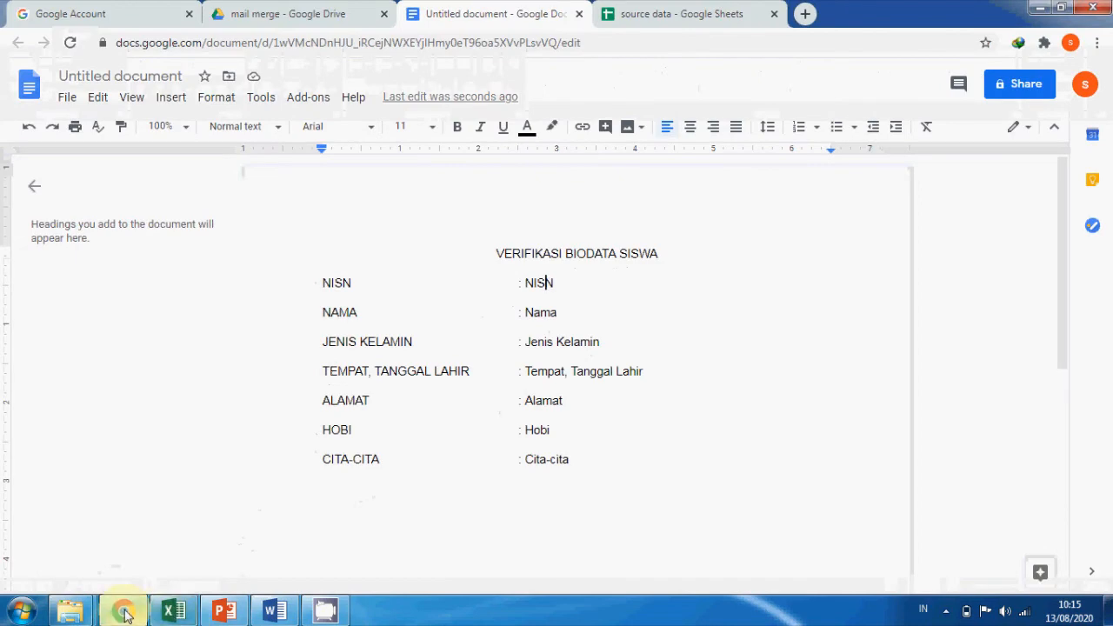
click(123, 612)
click(124, 611)
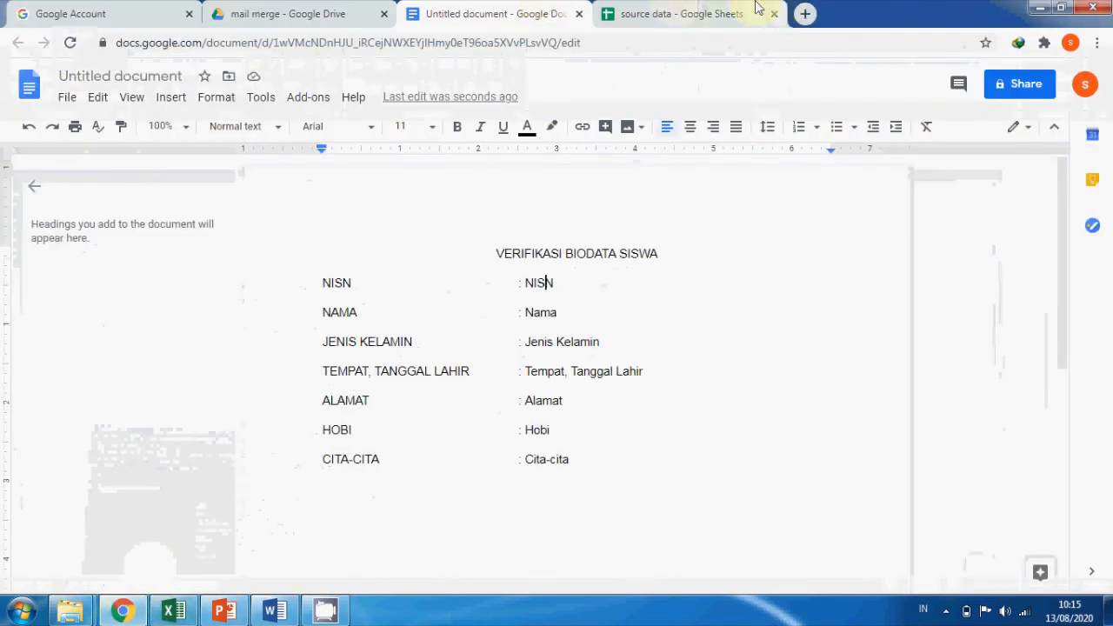
click(687, 13)
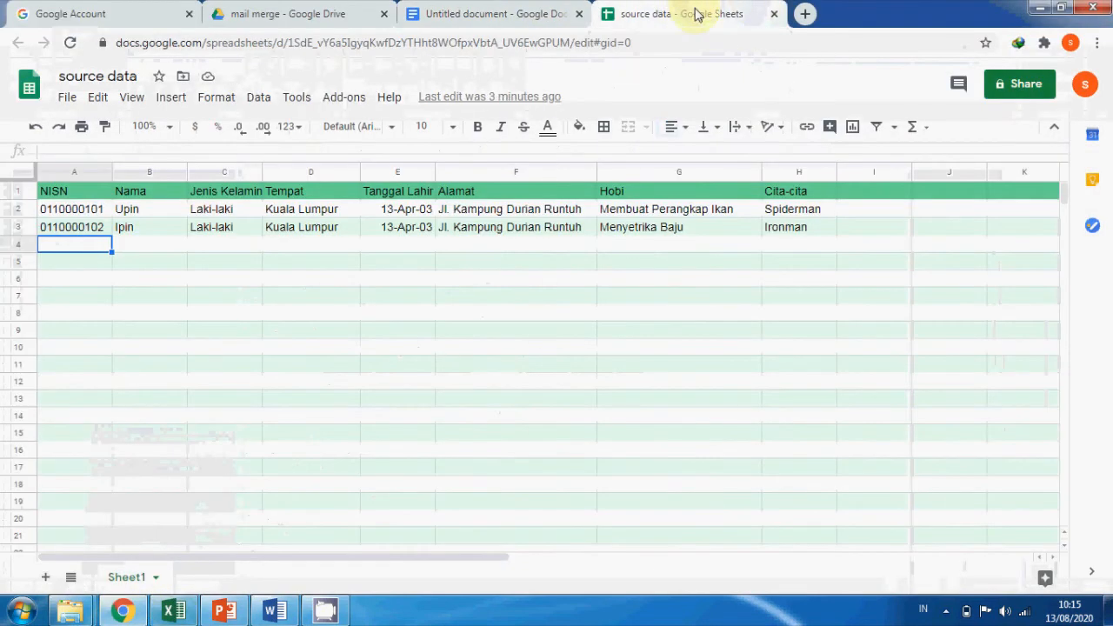
click(482, 13)
click(536, 287)
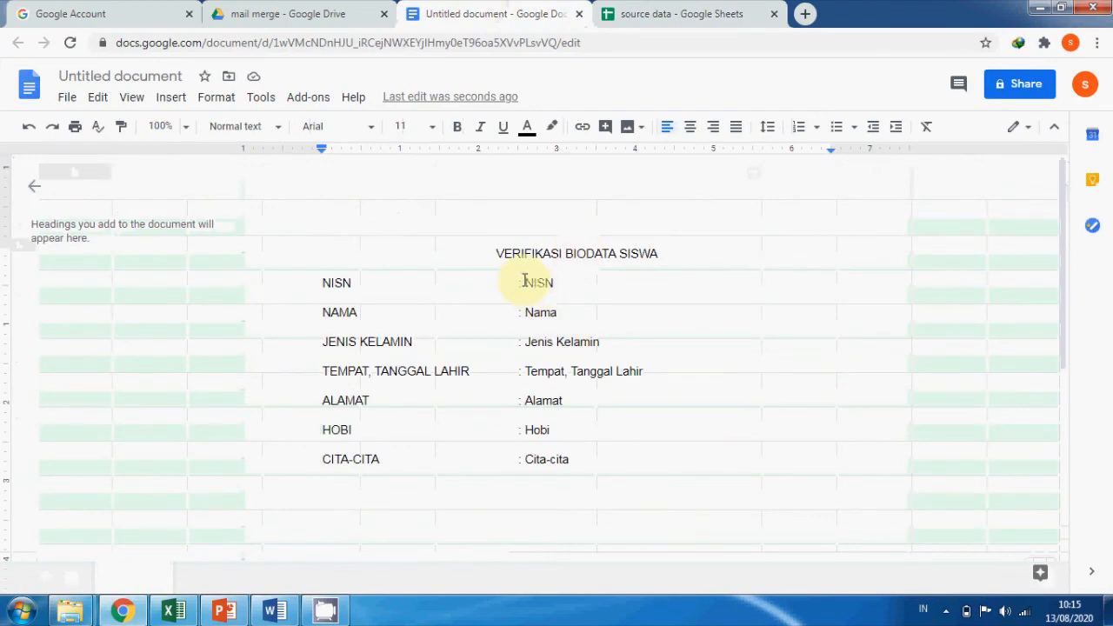
click(644, 13)
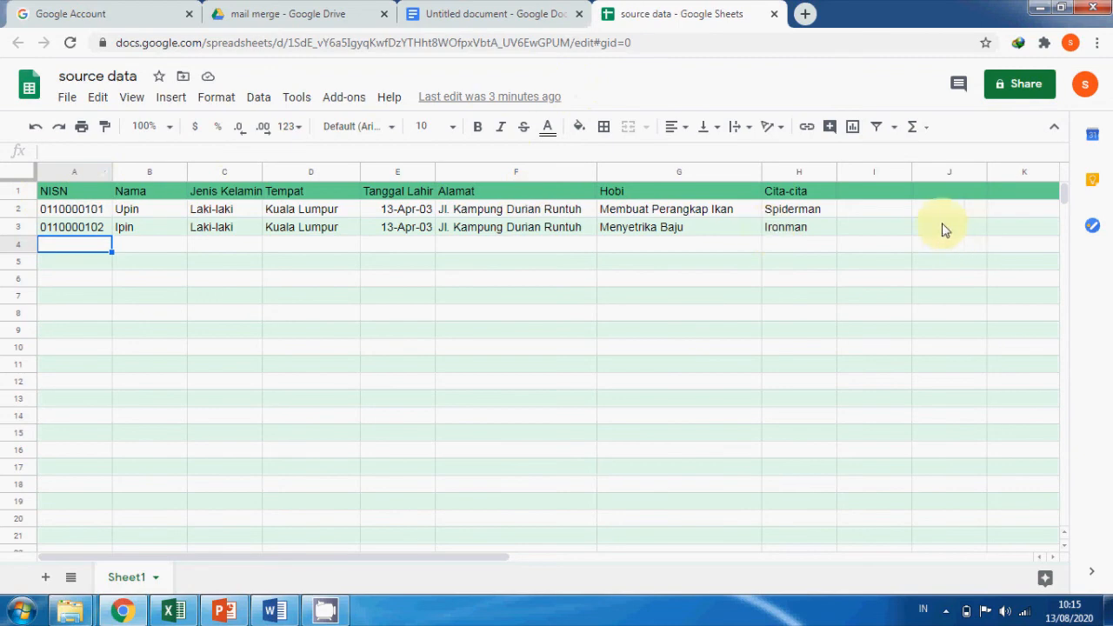
- Return to the untitled Google Docs form and rename it VERIFIKASI BIODATA SISWA
click(477, 16)
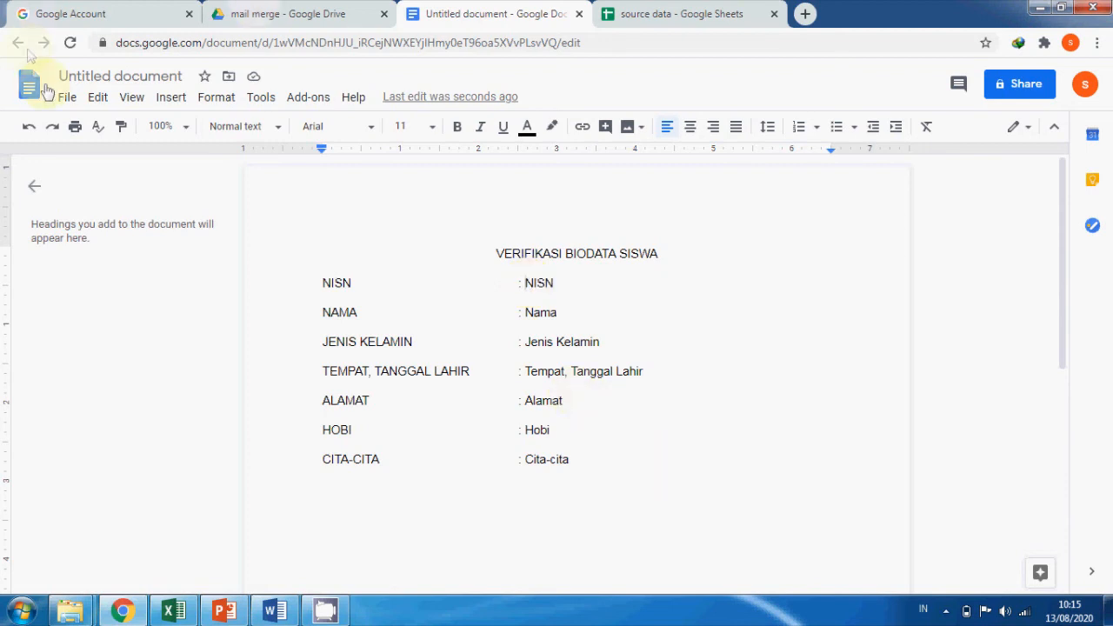
click(75, 78)
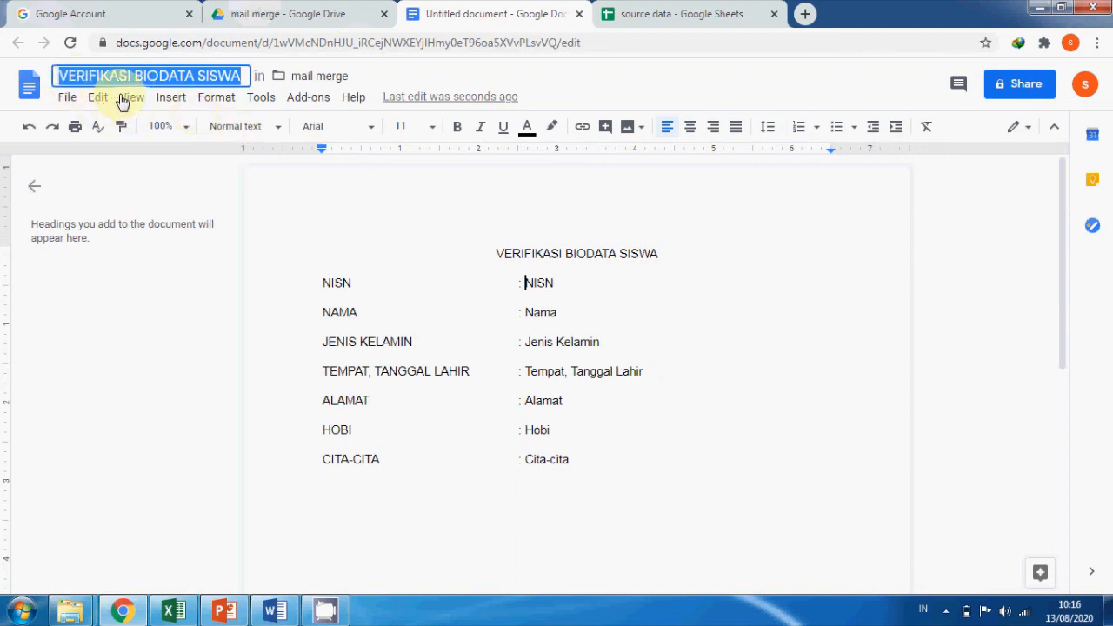
click(530, 282)
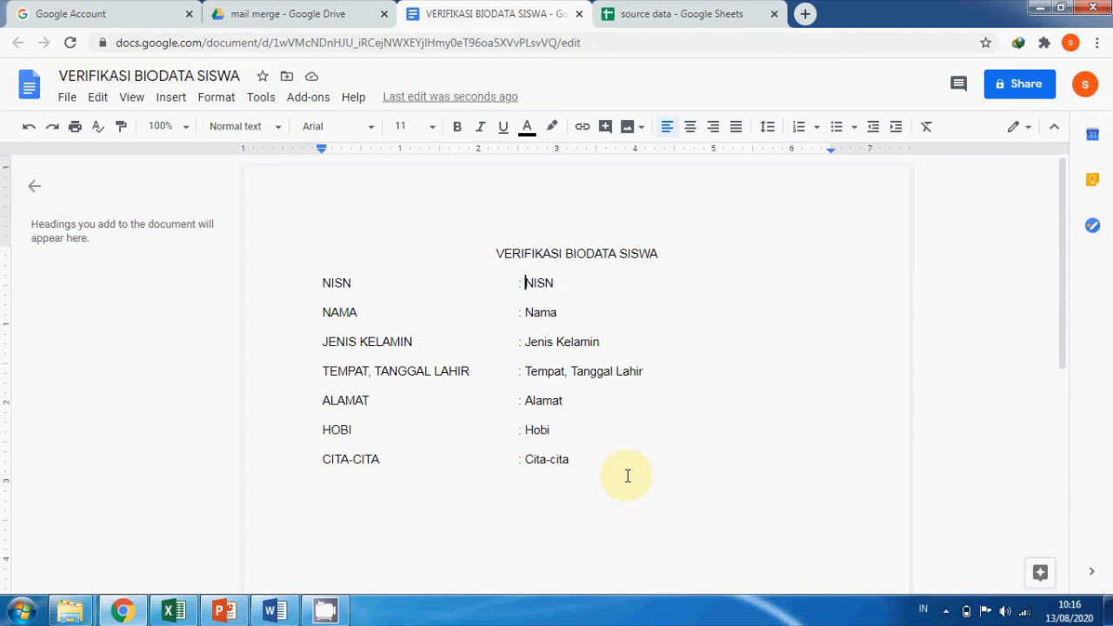
- Enclose the NISN and Nama placeholders in double curly braces, giving {{NISN}} and {{Nama}}
text({{NISN)
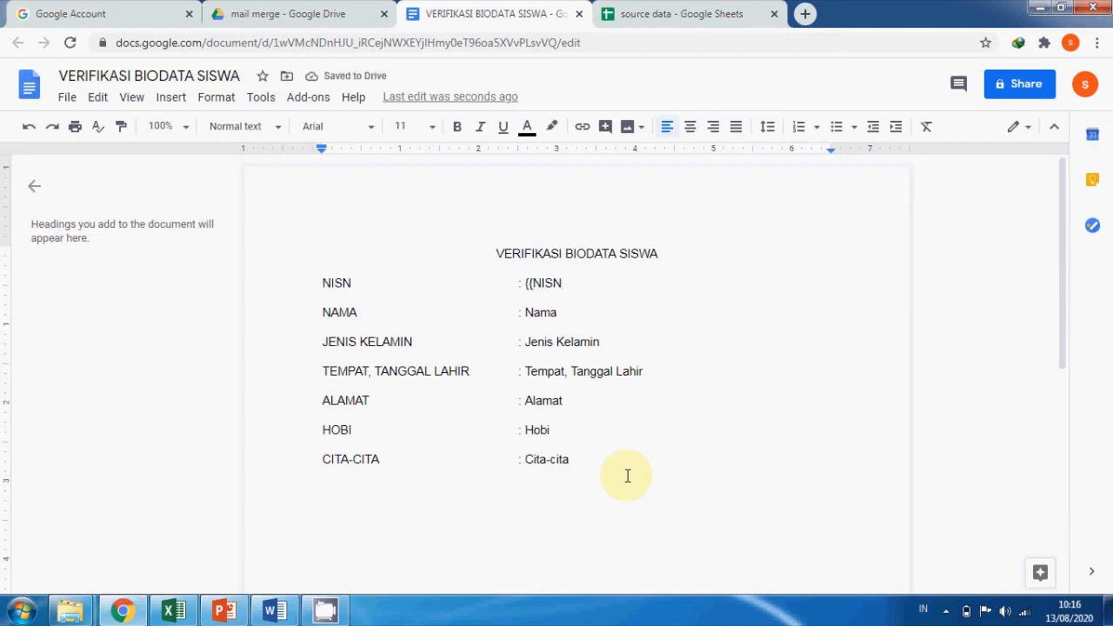
text(}})
click(526, 311)
text({{)
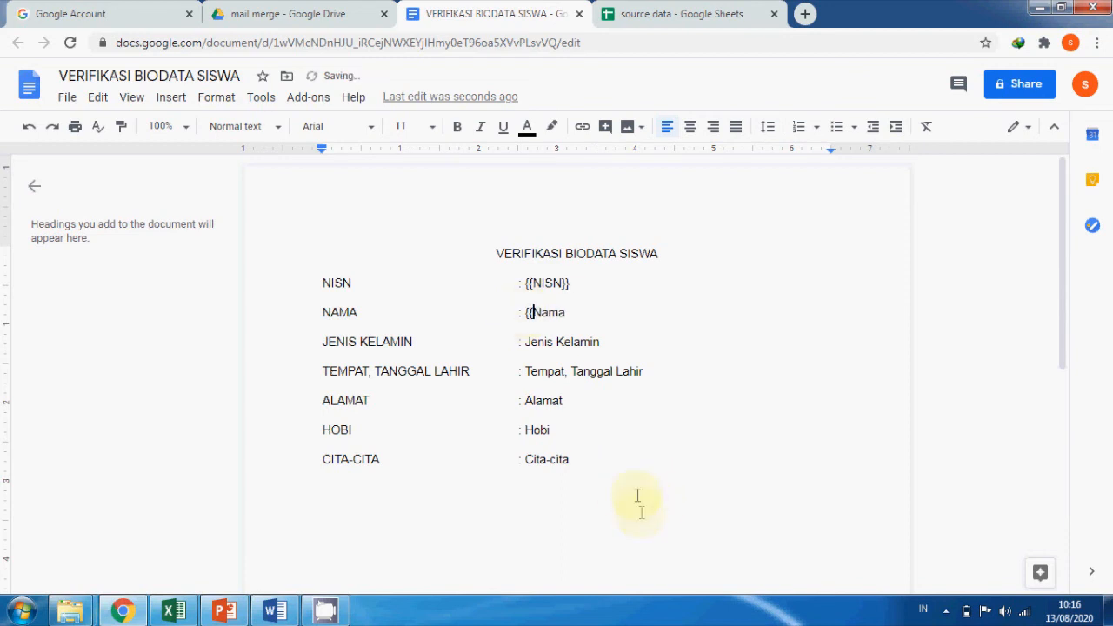
double_click(570, 310)
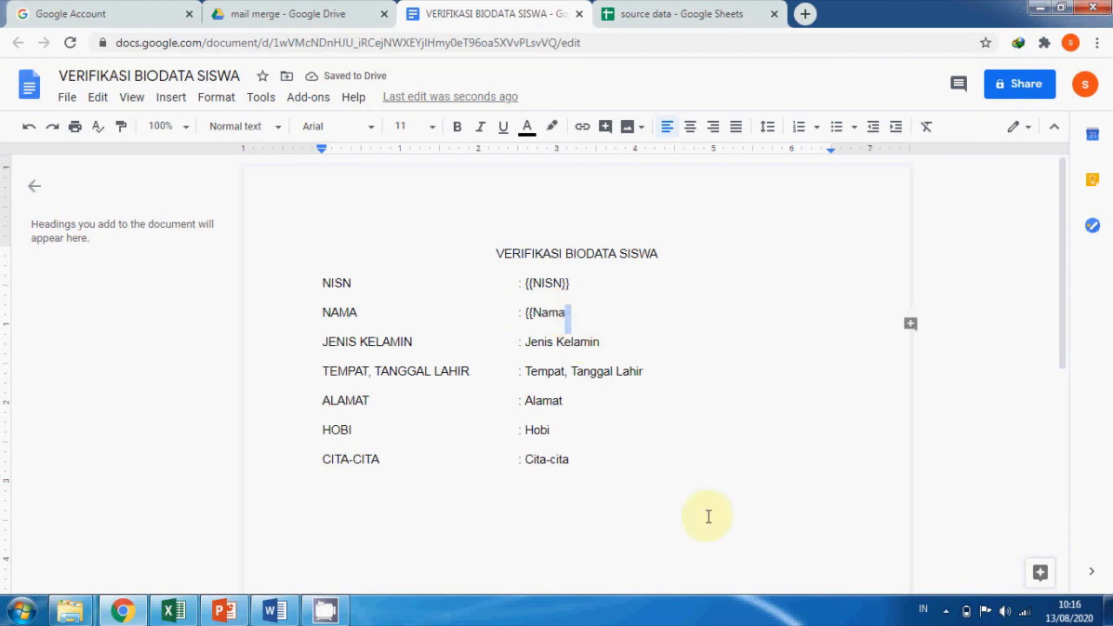
key(Right)
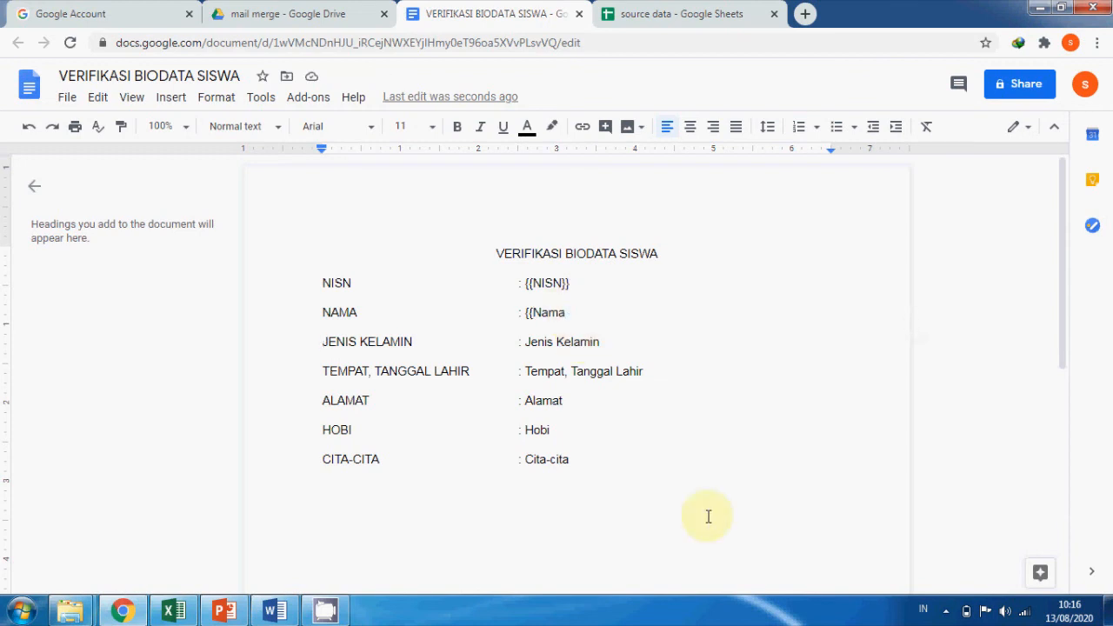
double_click(571, 314)
text(})
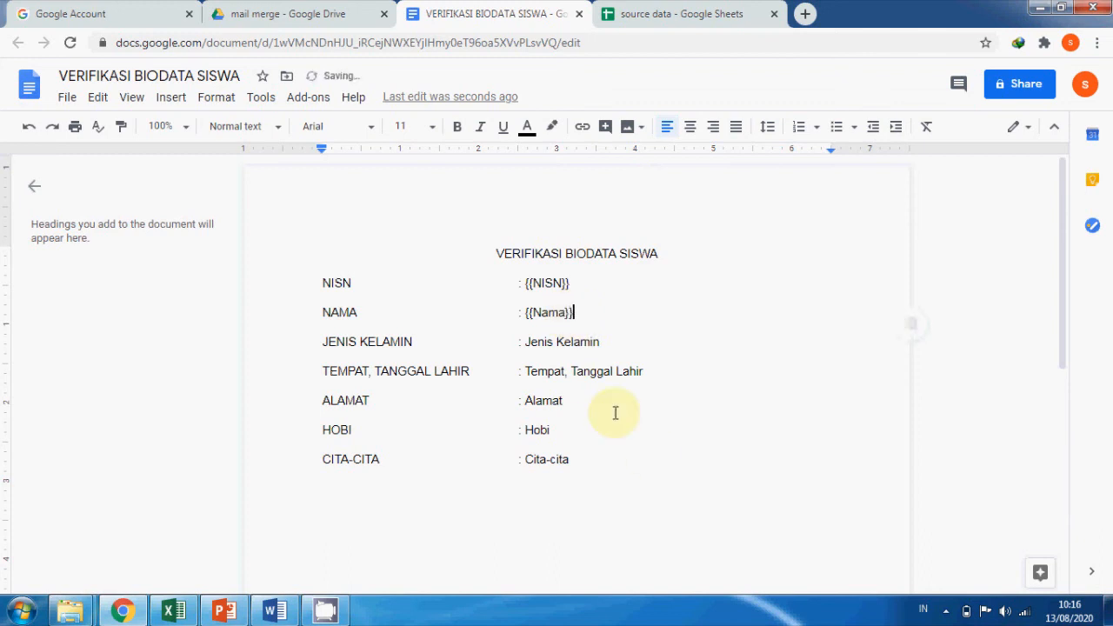
- Turn the gender placeholder into the merge field {{Jenis Kelamin}}
click(525, 342)
text({{)
key(End)
text(}})
- Check the birthplace and birth date headers in the source data spreadsheet, and mark only the birthplace part of the form's placeholder as {{Tempat}}
drag(537, 376, 658, 368)
click(704, 10)
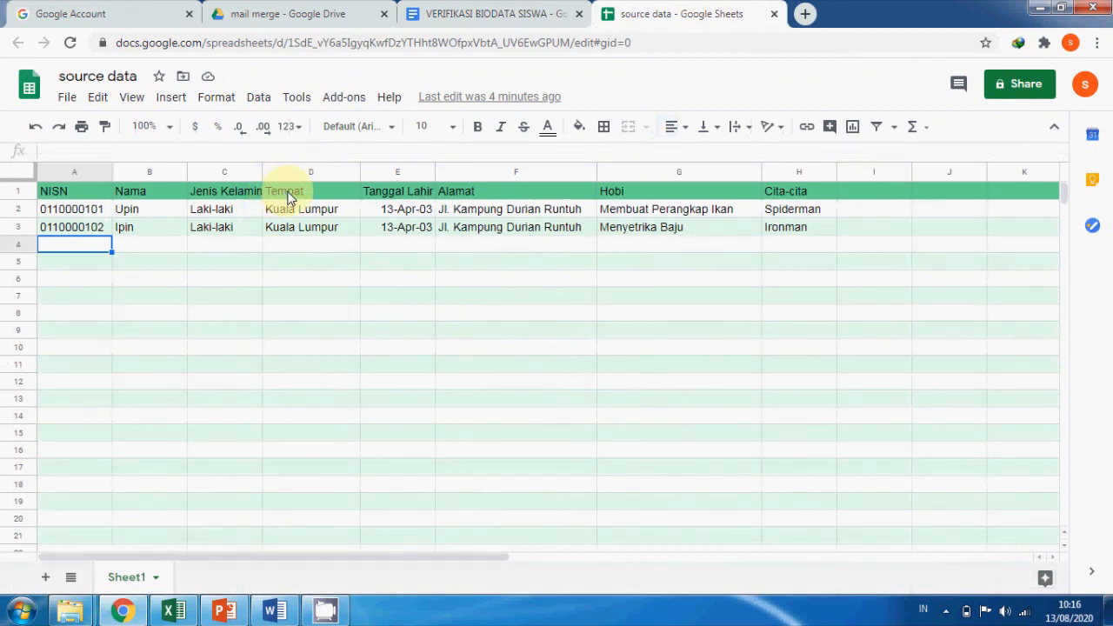
click(491, 10)
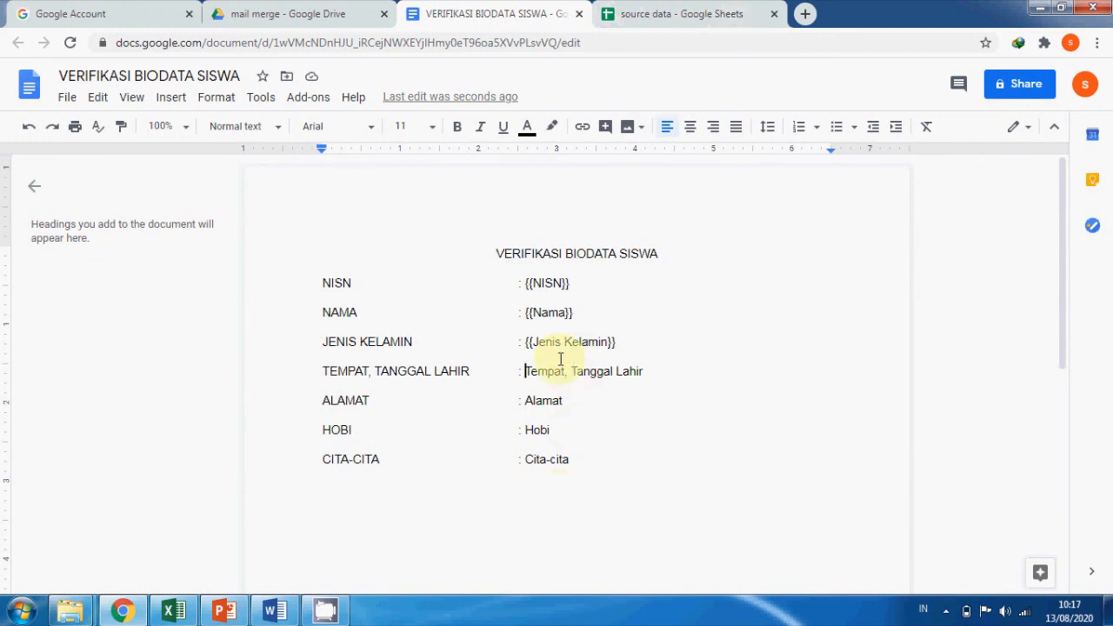
text({{)
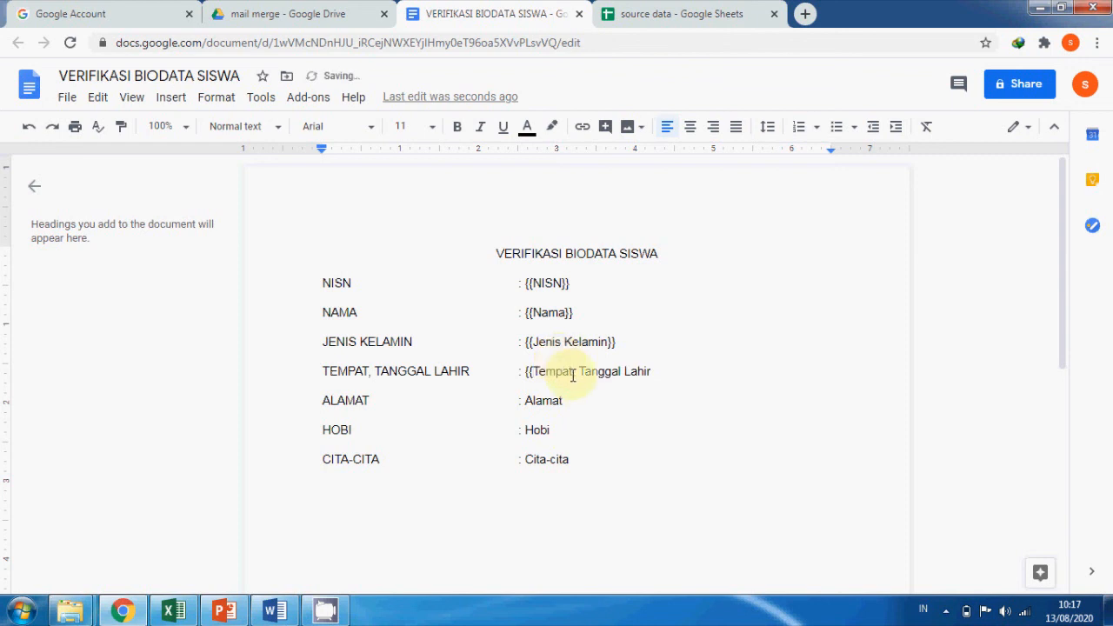
text(}})
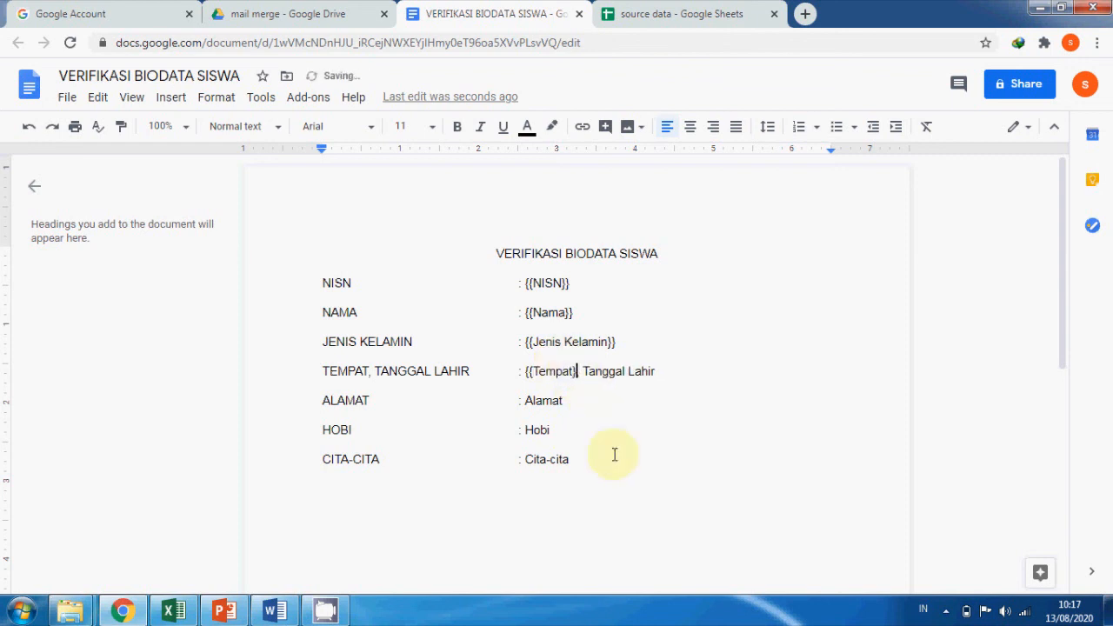
- Enclose the remaining placeholders in double curly braces as {{Tanggal Lahir}}, {{Alamat}}, {{Hobi}} and {{Cita-cita}}
click(587, 372)
text({{)
click(682, 376)
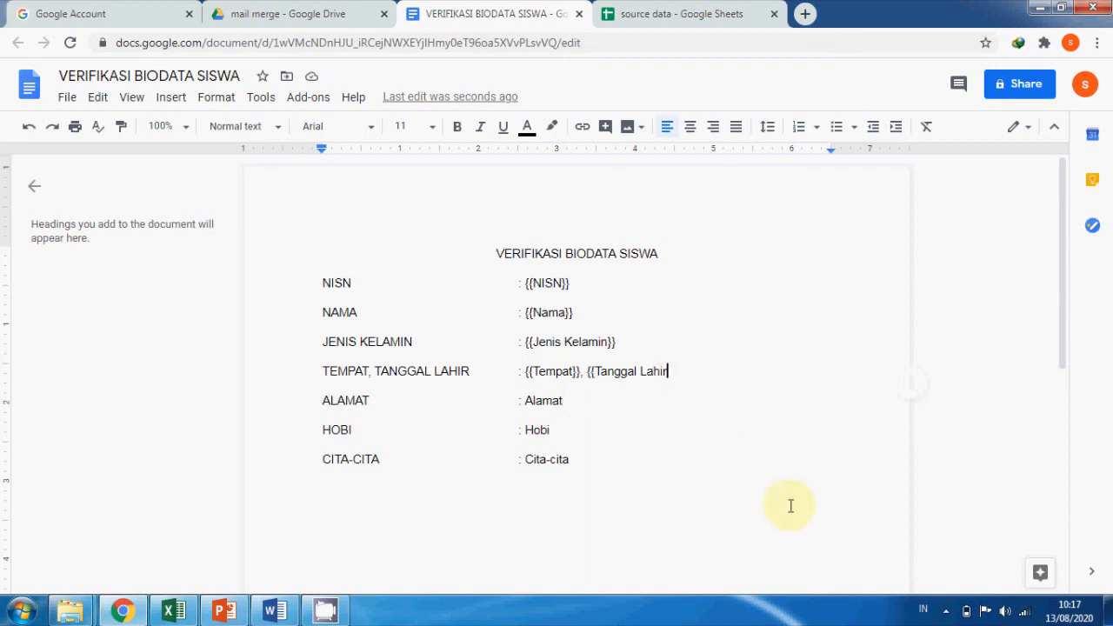
text(}})
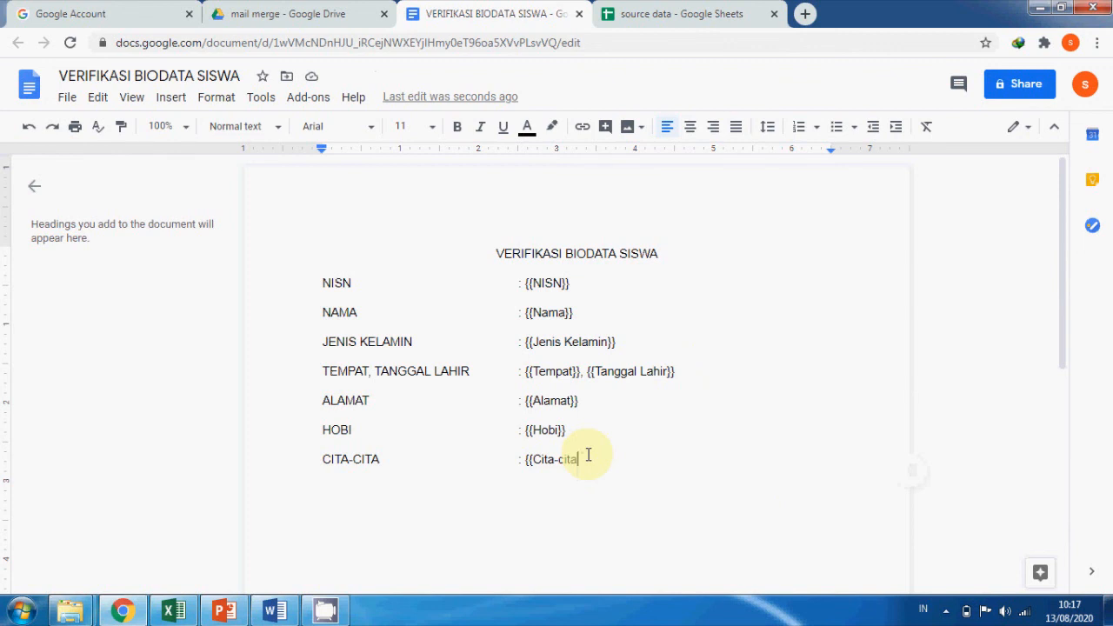
text(}})
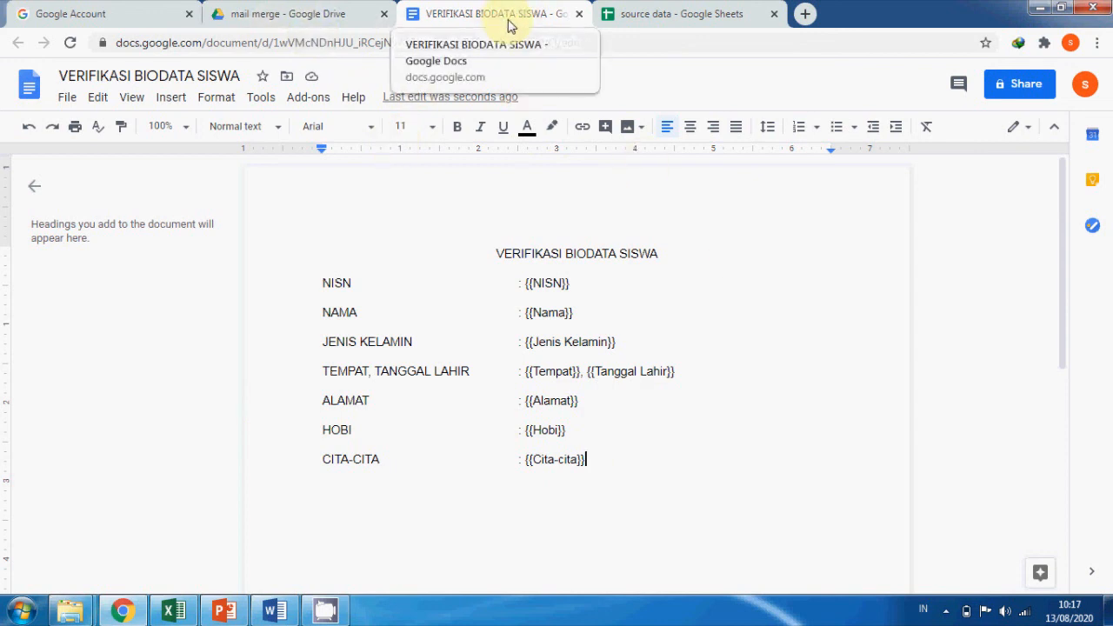
- Switch to the source data spreadsheet and open the store for getting add-ons
click(677, 15)
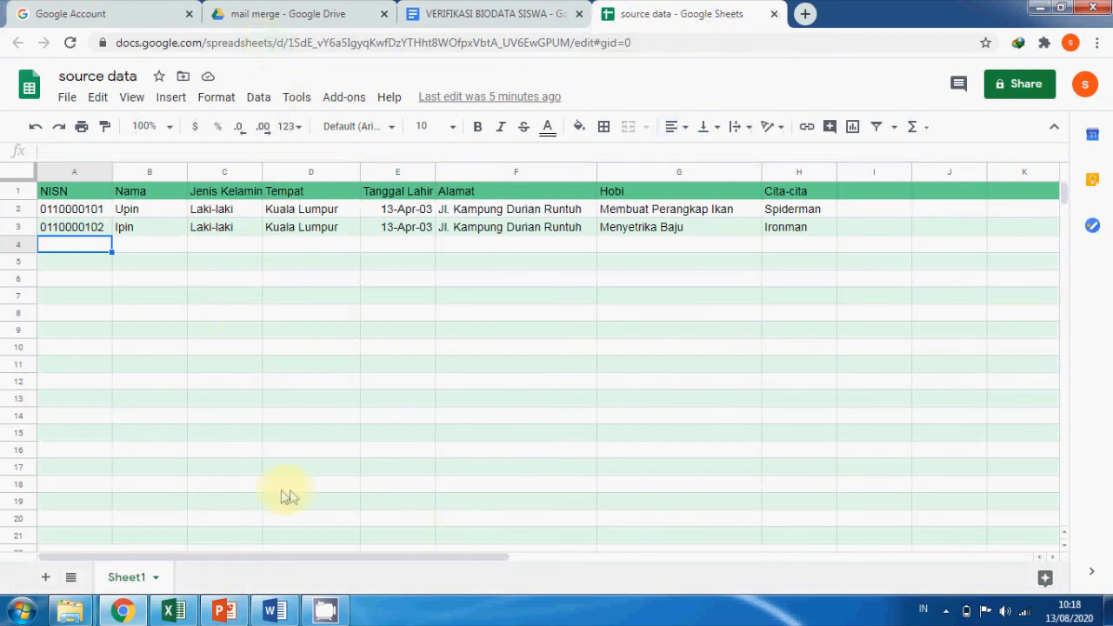
click(341, 96)
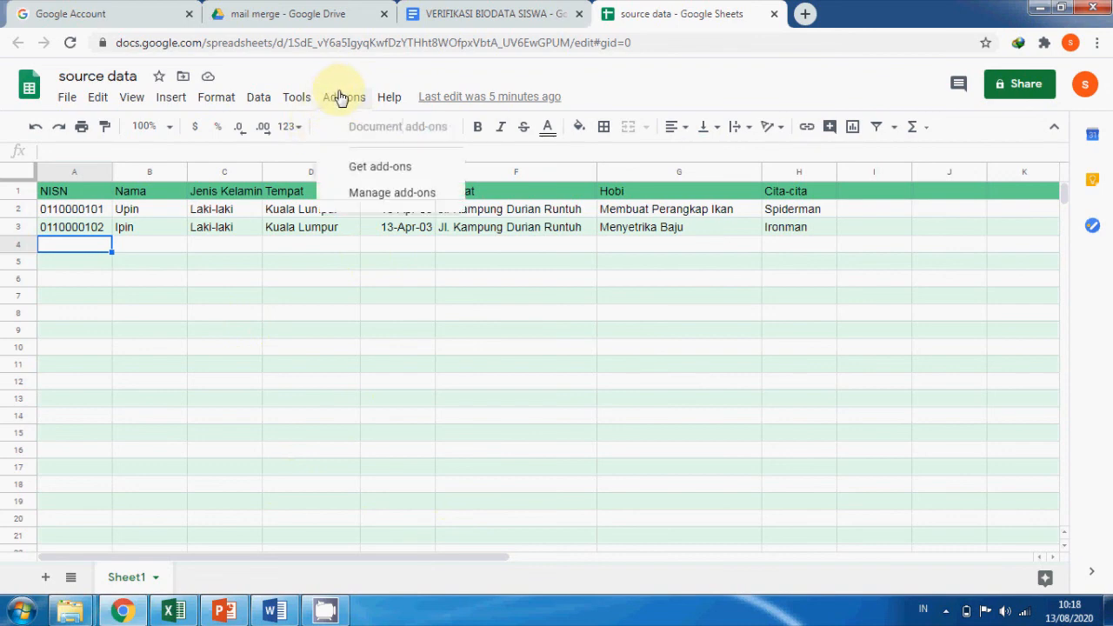
click(360, 172)
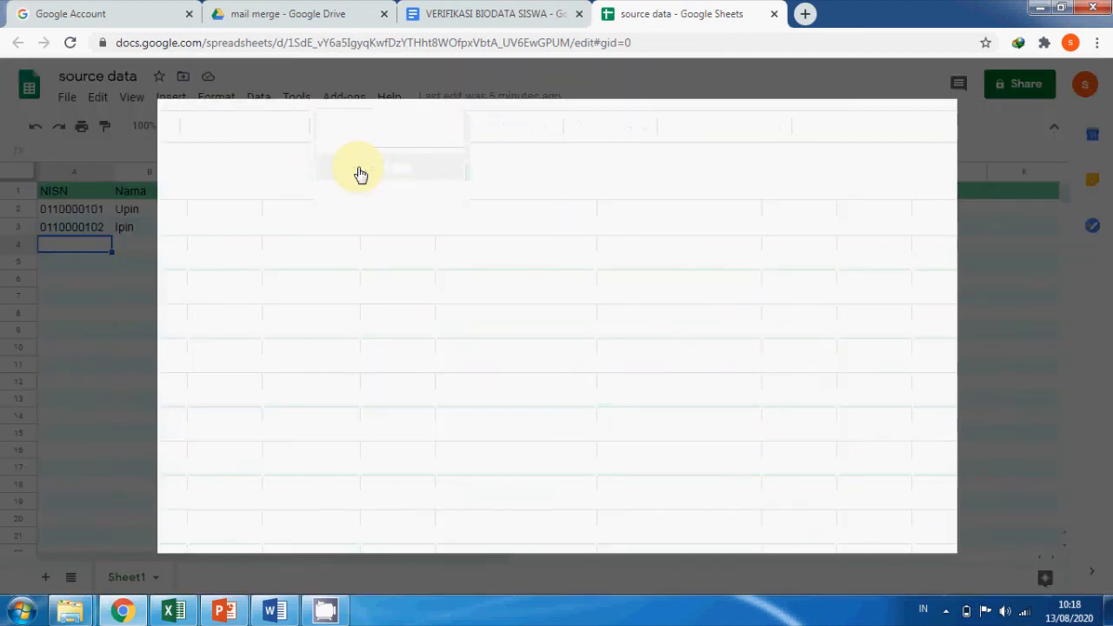